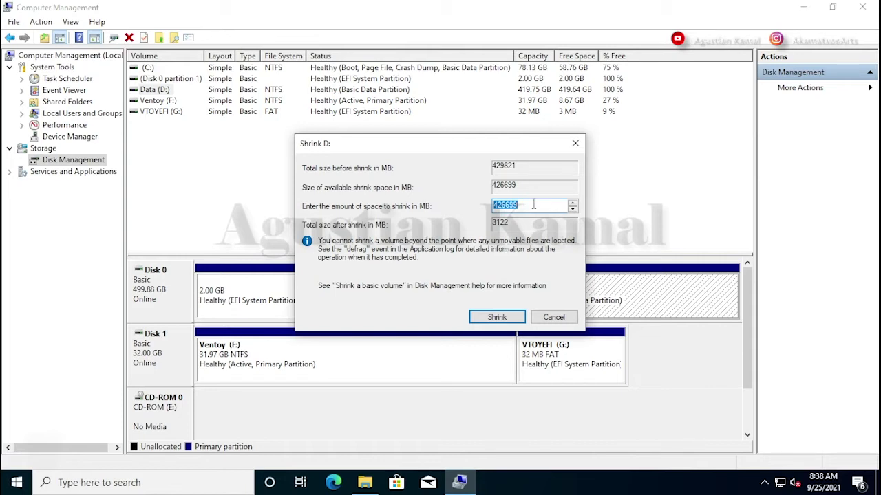
- Shrink the Data (D:) volume by 102400 MB, select the freed unallocated space to check it, and close Computer Management
{"action": "left_click", "coordinate": [533, 204]}
{"action": "left_click_drag", "start_coordinate": [536, 204], "coordinate": [480, 204]}
{"action": "type", "text": "102400"}
{"action": "left_click", "coordinate": [496, 317]}
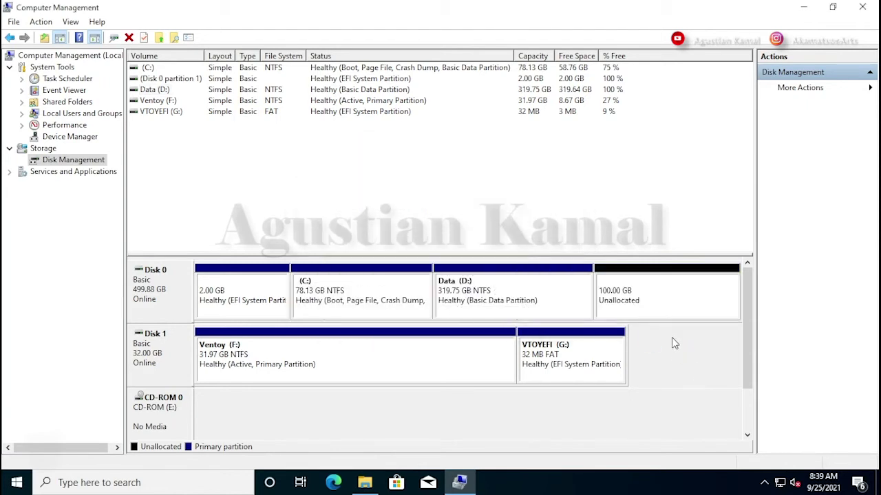
{"action": "left_click", "coordinate": [669, 296]}
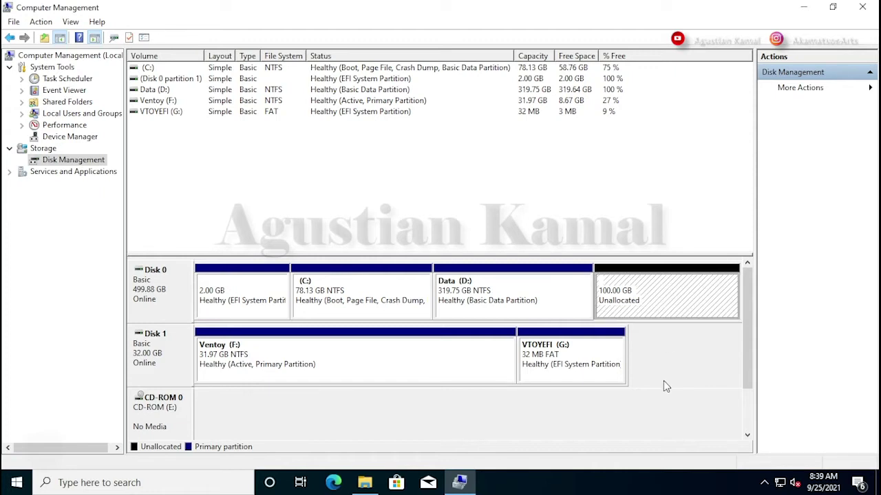
{"action": "left_click", "coordinate": [861, 9]}
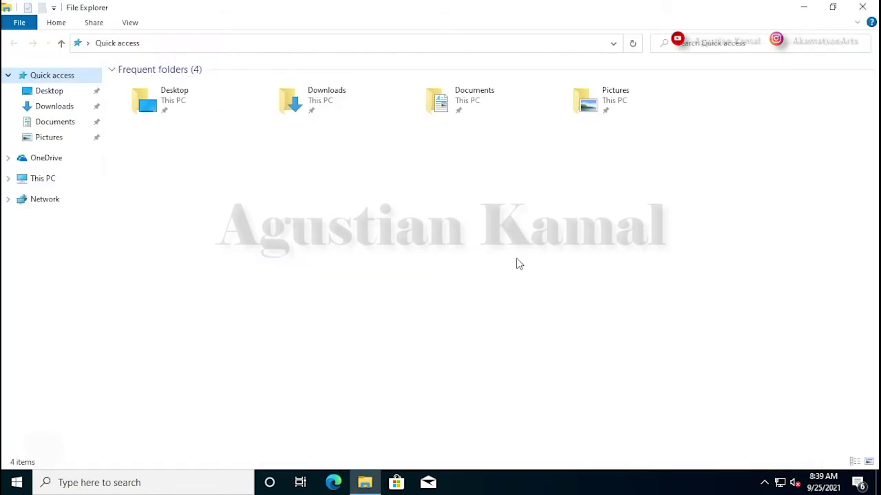
- Check the disc image files stored on the Ventoy (F:) drive and close File Explorer
{"action": "left_click", "coordinate": [46, 181]}
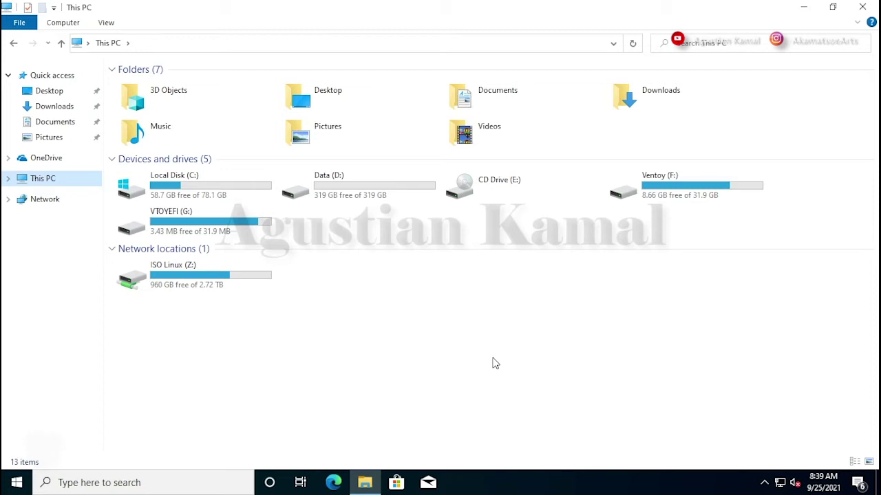
{"action": "double_click", "coordinate": [675, 198]}
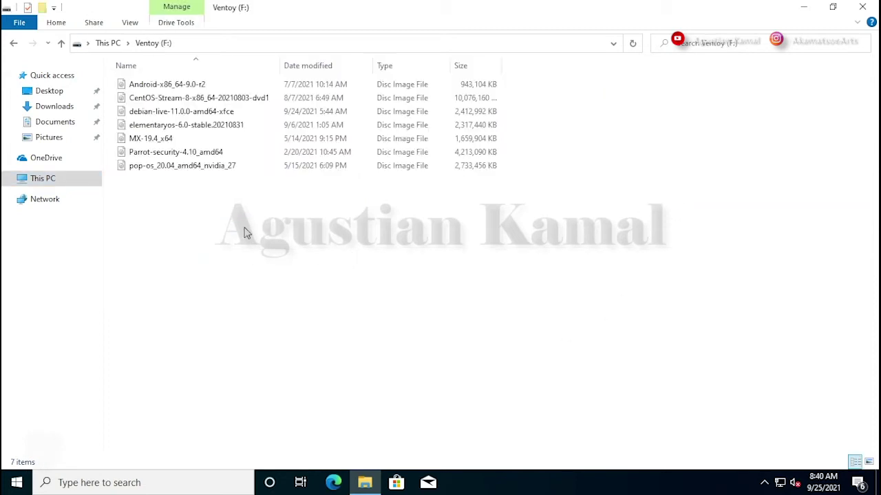
{"action": "left_click", "coordinate": [234, 166]}
{"action": "left_click", "coordinate": [213, 152]}
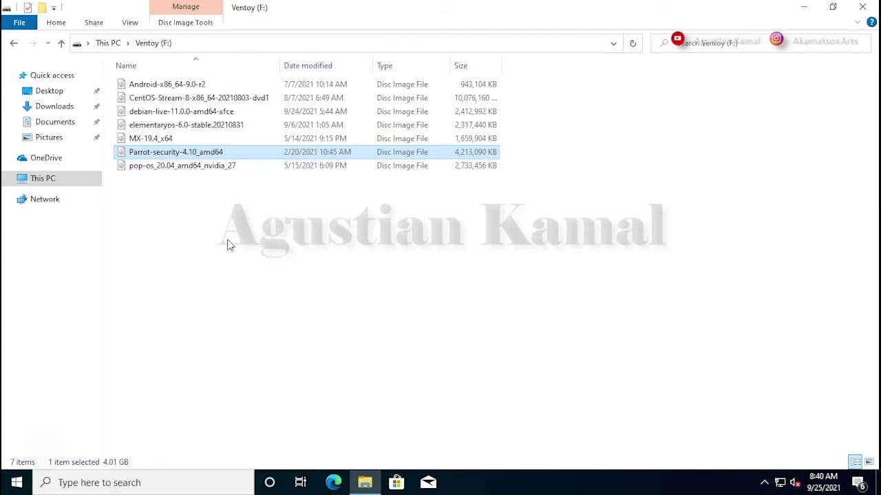
{"action": "left_click", "coordinate": [862, 7]}
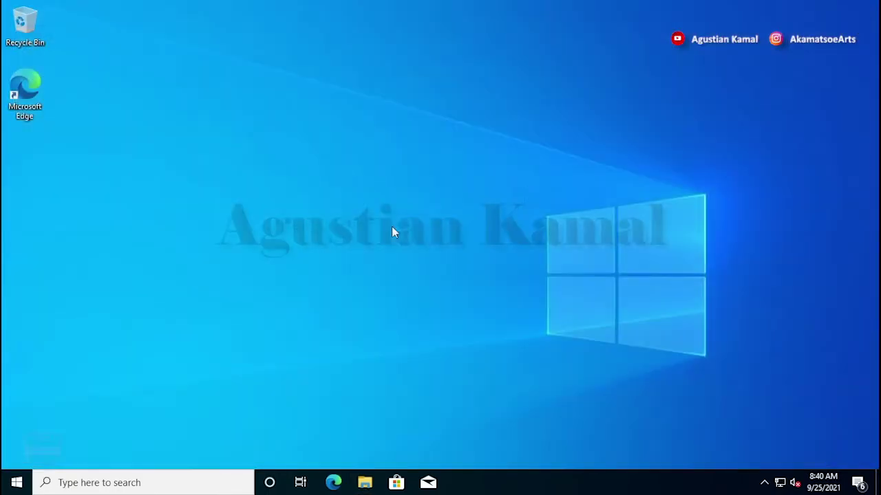
- Restart the computer from Windows to reach the Ventoy boot menu
{"action": "left_click", "coordinate": [16, 482]}
{"action": "left_click", "coordinate": [18, 456]}
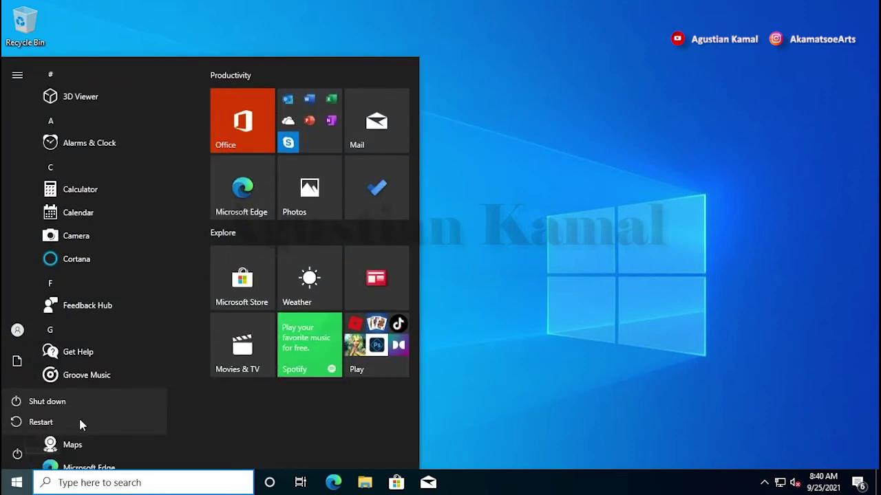
{"action": "left_click", "coordinate": [80, 417]}
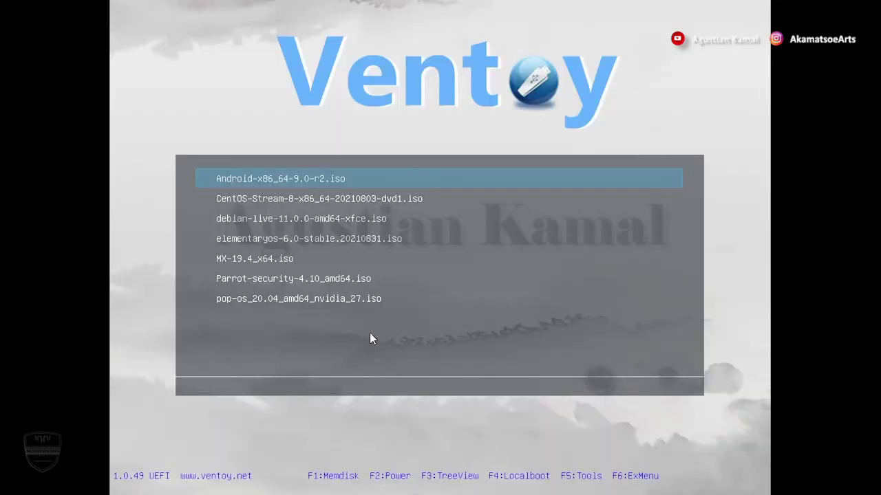
- Look through the ISO images offered in the Ventoy boot menu
{"action": "key", "text": "Down"}
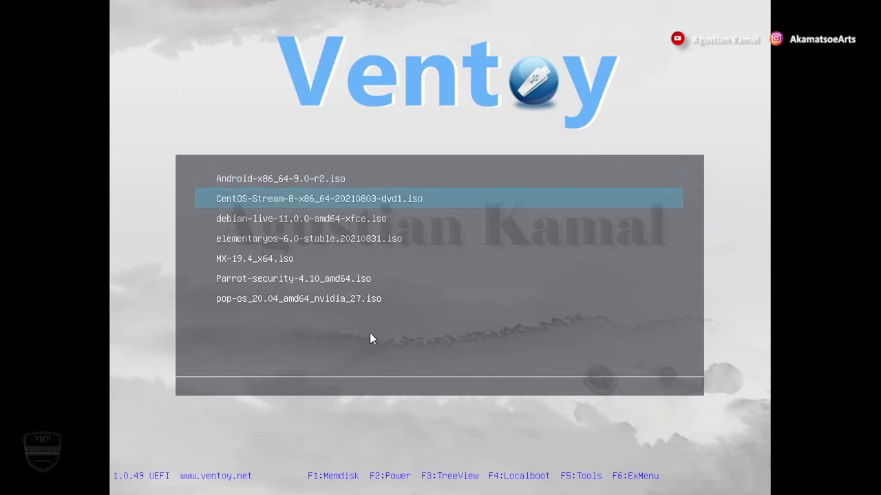
{"action": "key", "text": "Down"}
{"action": "key", "text": "Down"}
{"action": "key", "text": "Up"}
{"action": "key", "text": "Up"}
{"action": "key", "text": "Up"}
{"action": "key", "text": "Down"}
{"action": "key", "text": "Down"}
{"action": "key", "text": "Down"}
{"action": "key", "text": "Down"}
{"action": "key", "text": "Down"}
{"action": "key", "text": "Down"}
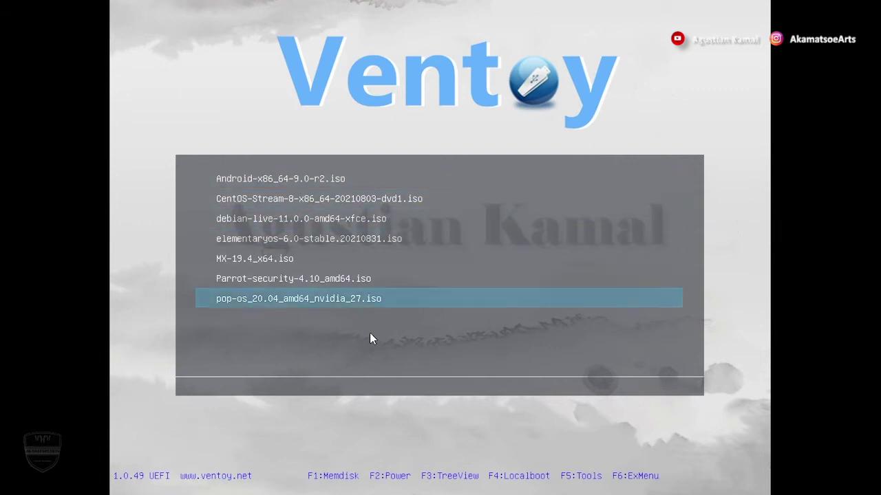
{"action": "key", "text": "Up"}
{"action": "key", "text": "Up"}
{"action": "key", "text": "Up"}
{"action": "key", "text": "Up"}
{"action": "key", "text": "Up"}
{"action": "key", "text": "Down"}
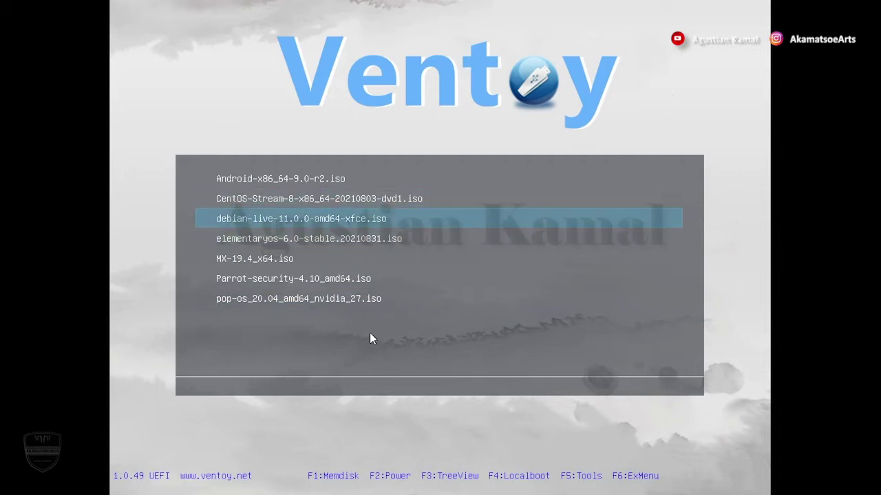
{"action": "key", "text": "Down"}
{"action": "key", "text": "Down"}
{"action": "key", "text": "Up"}
{"action": "key", "text": "Up"}
{"action": "key", "text": "Up"}
{"action": "key", "text": "Down"}
{"action": "key", "text": "Down"}
{"action": "key", "text": "Down"}
{"action": "key", "text": "Down"}
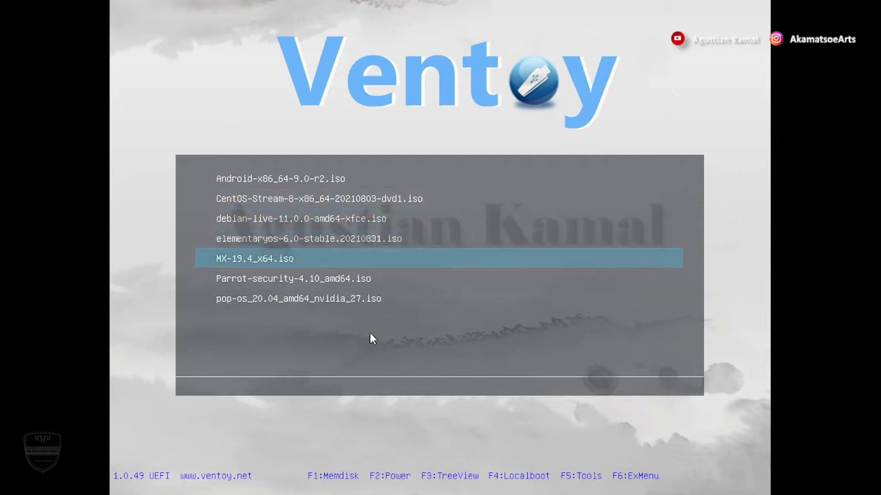
- Boot the Parrot-security-4.10_amd64.iso image from the Ventoy menu
{"action": "key", "text": "Down"}
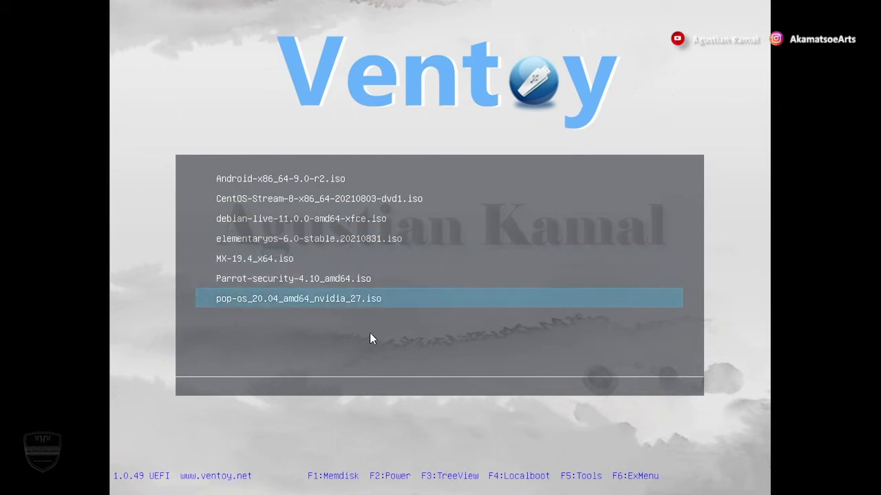
{"action": "key", "text": "Up"}
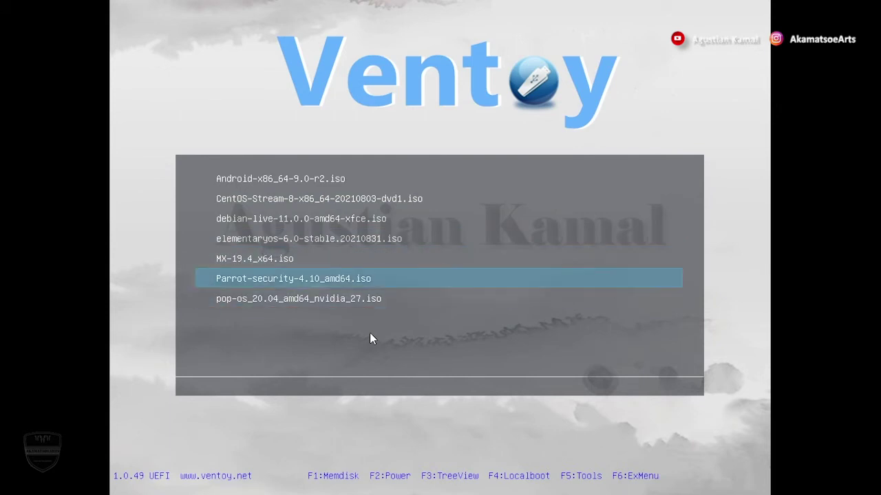
{"action": "key", "text": "Return"}
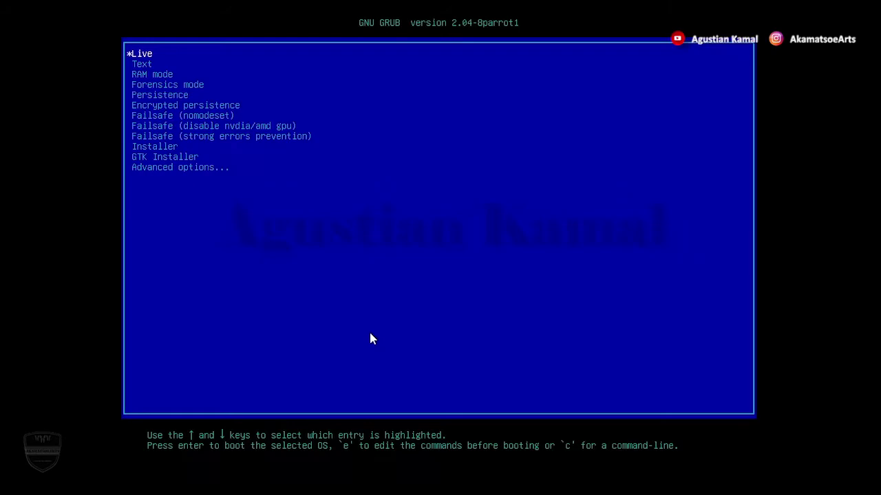
- Look through the boot modes offered in the Parrot GRUB menu
{"action": "key", "text": "Down"}
{"action": "key", "text": "Down"}
{"action": "key", "text": "Up"}
{"action": "key", "text": "Up"}
{"action": "key", "text": "Down"}
{"action": "key", "text": "Down"}
{"action": "key", "text": "Down"}
{"action": "key", "text": "Up"}
{"action": "key", "text": "Up"}
{"action": "key", "text": "Up"}
{"action": "key", "text": "Down"}
{"action": "key", "text": "Down"}
{"action": "key", "text": "Down"}
{"action": "key", "text": "Down"}
{"action": "key", "text": "Down"}
{"action": "key", "text": "Down"}
{"action": "key", "text": "Down"}
{"action": "key", "text": "Down"}
{"action": "key", "text": "Down"}
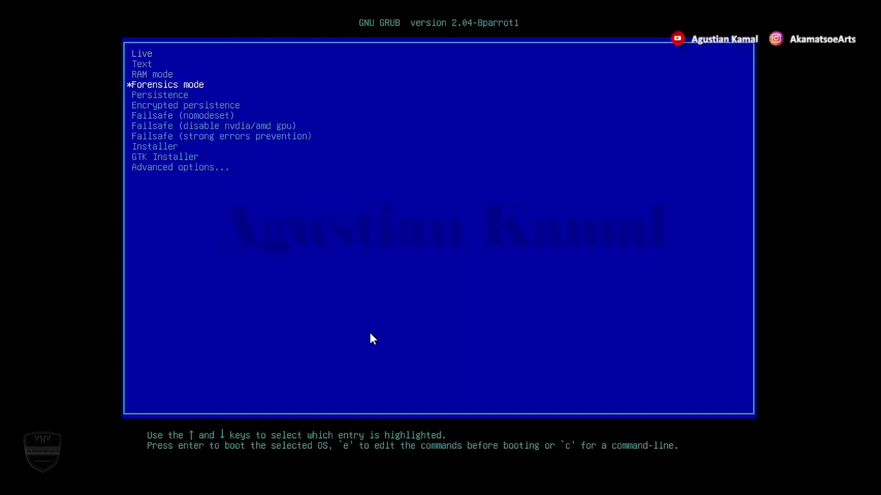
- Return to the Live entry in the GRUB menu and boot Parrot in live mode
{"action": "key", "text": "Up"}
{"action": "key", "text": "Up"}
{"action": "key", "text": "Up"}
{"action": "key", "text": "Up"}
{"action": "key", "text": "Up"}
{"action": "key", "text": "Up"}
{"action": "key", "text": "Up"}
{"action": "key", "text": "Up"}
{"action": "key", "text": "Up"}
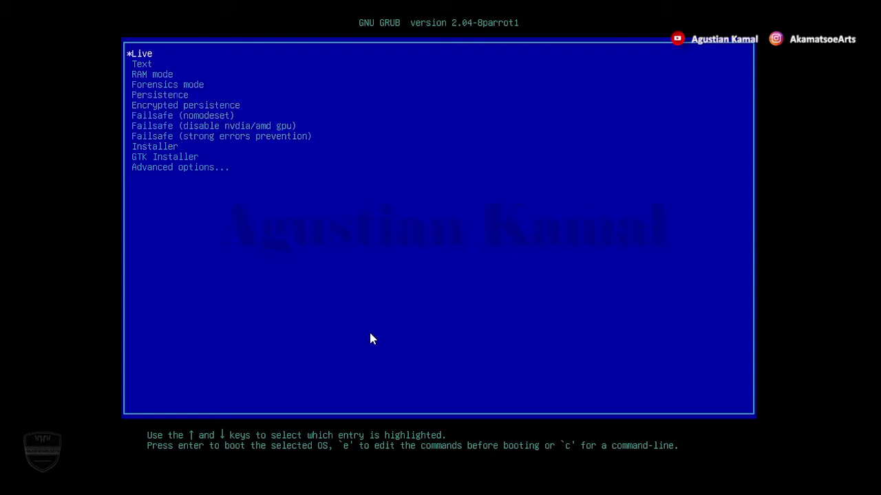
{"action": "key", "text": "Return"}
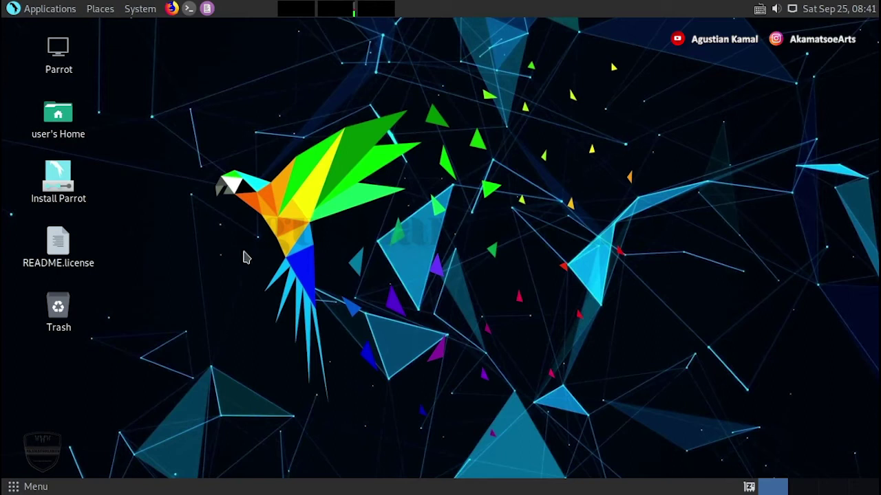
- Launch the Parrot OS installer from the live desktop and continue with American English as the language
{"action": "left_click", "coordinate": [69, 180]}
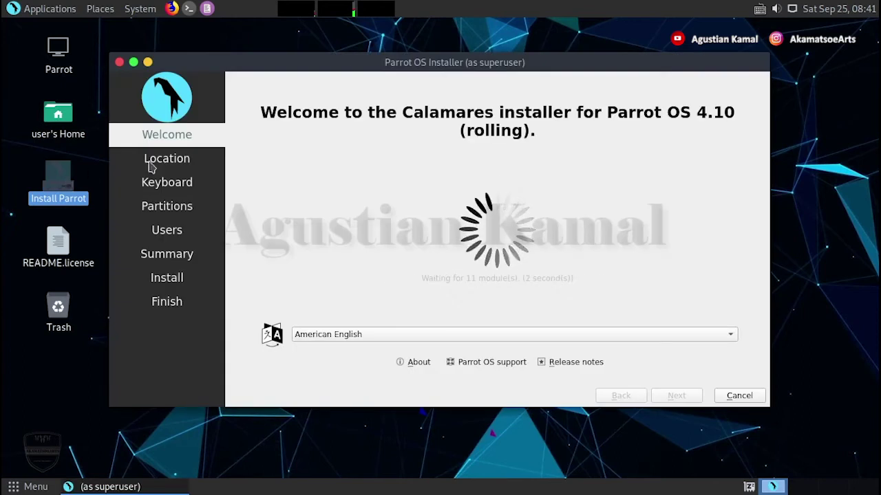
{"action": "left_click_drag", "start_coordinate": [499, 68], "coordinate": [509, 78]}
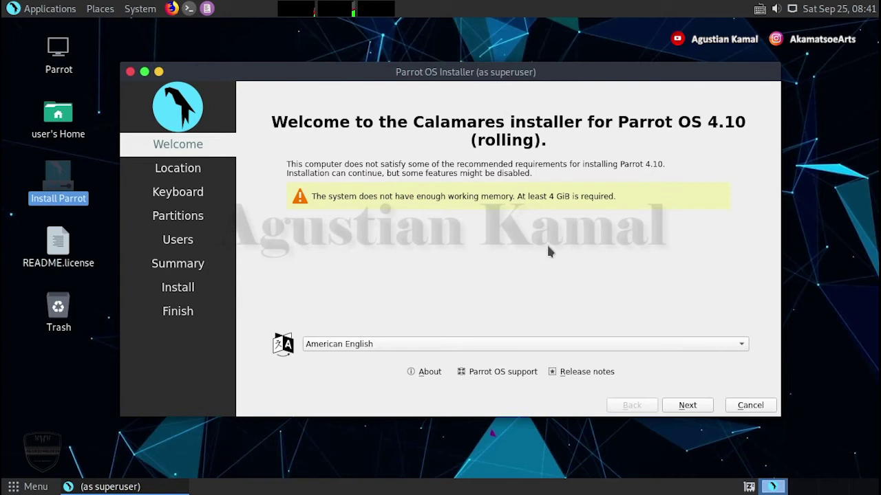
{"action": "left_click", "coordinate": [683, 408]}
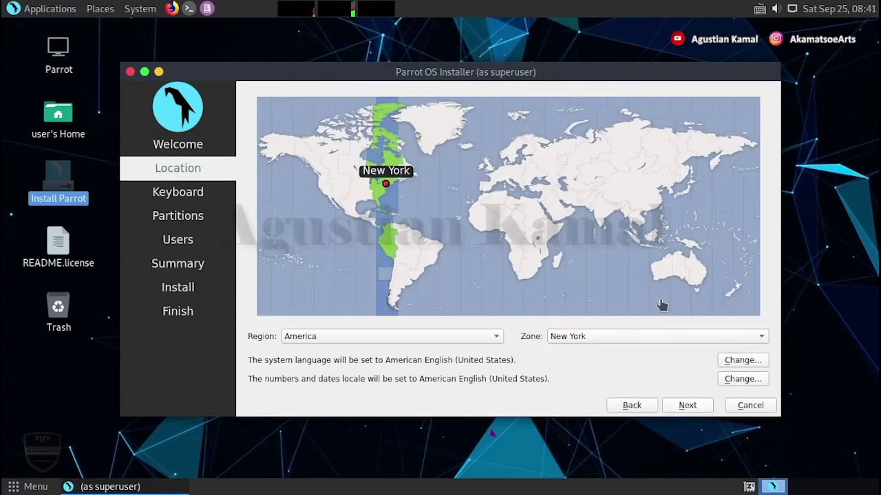
- Set the location to Asia, Jakarta, and accept the default English (US) keyboard layout
{"action": "left_click", "coordinate": [640, 247]}
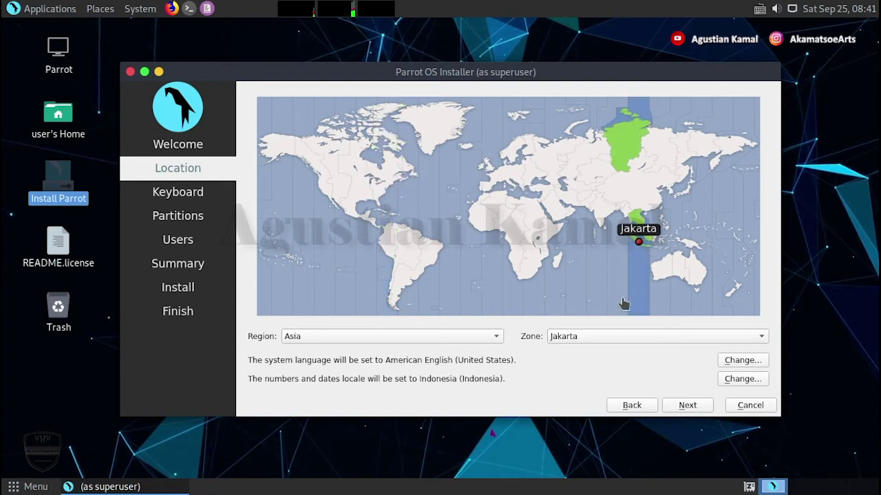
{"action": "left_click", "coordinate": [687, 405]}
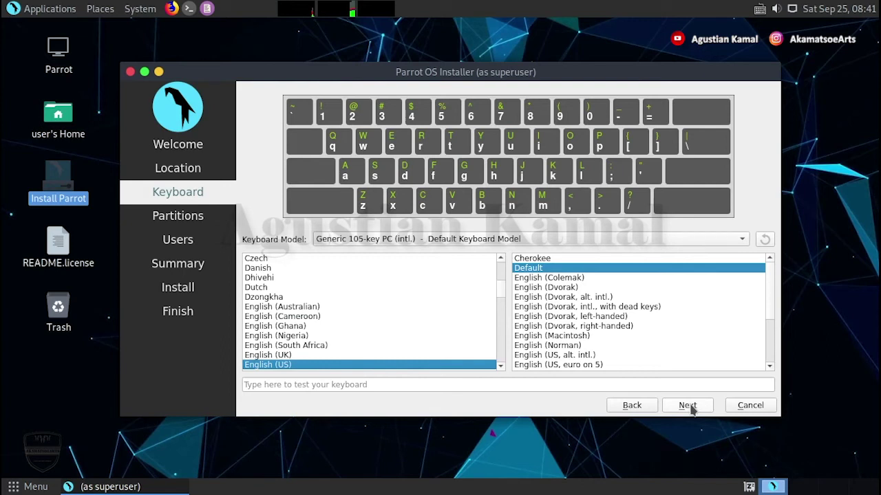
{"action": "left_click", "coordinate": [690, 405]}
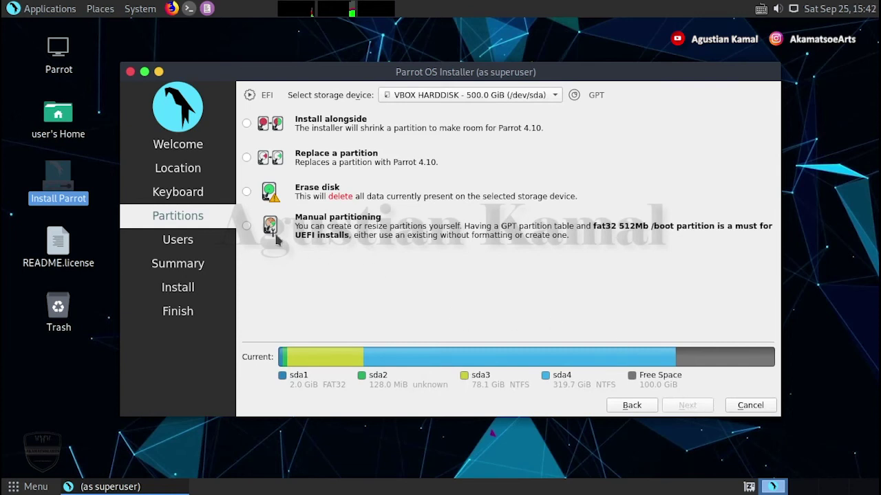
- Choose manual partitioning and keep VBOX HARDDISK (/dev/sda) as the storage device
{"action": "left_click", "coordinate": [247, 227]}
{"action": "left_click", "coordinate": [697, 408]}
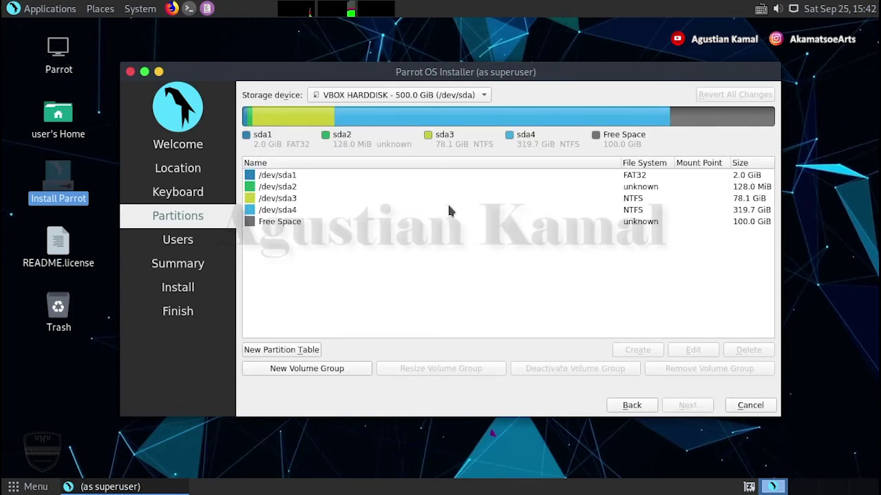
{"action": "left_click", "coordinate": [476, 95]}
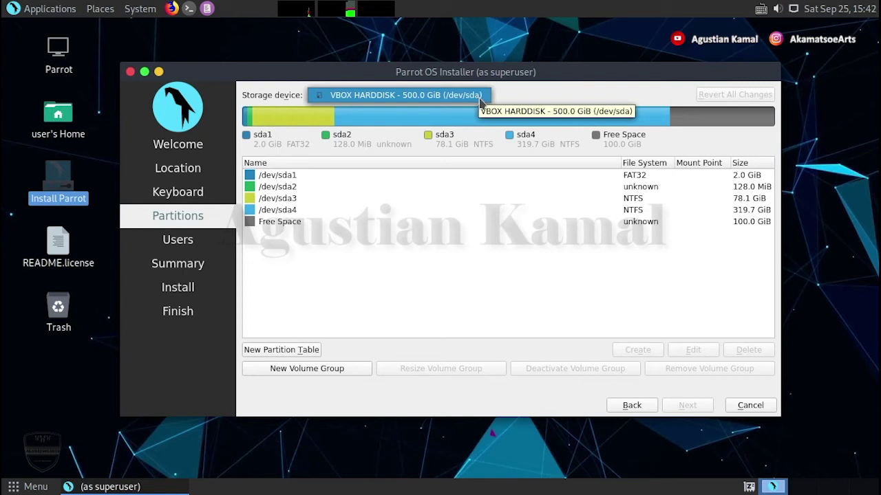
{"action": "left_click", "coordinate": [364, 280]}
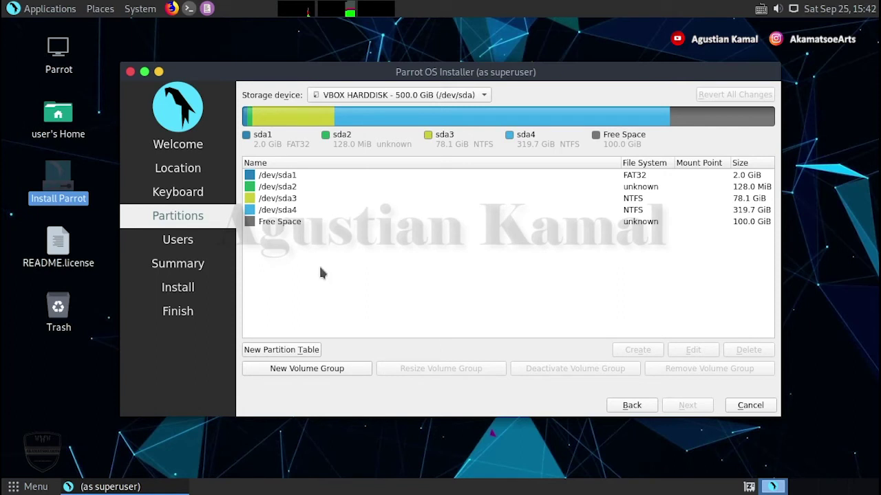
- Create a 4096 MiB linuxswap partition in the free space and flag it as swap
{"action": "left_click", "coordinate": [281, 227]}
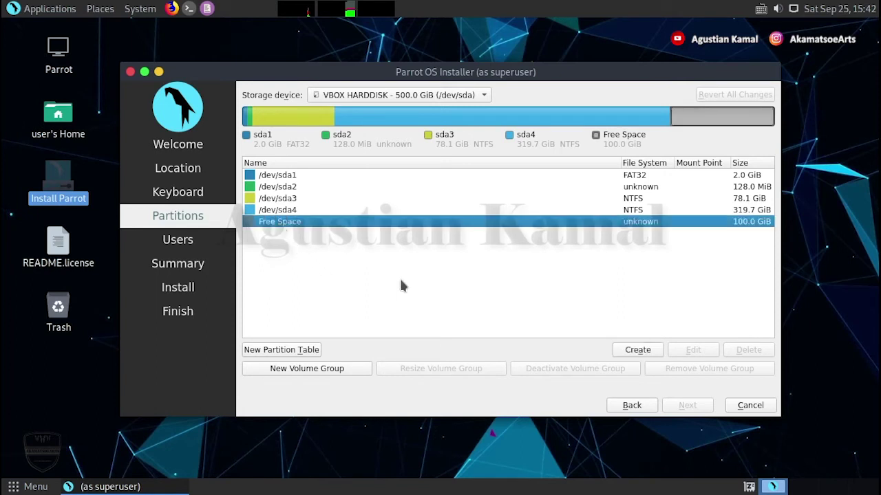
{"action": "left_click", "coordinate": [637, 351]}
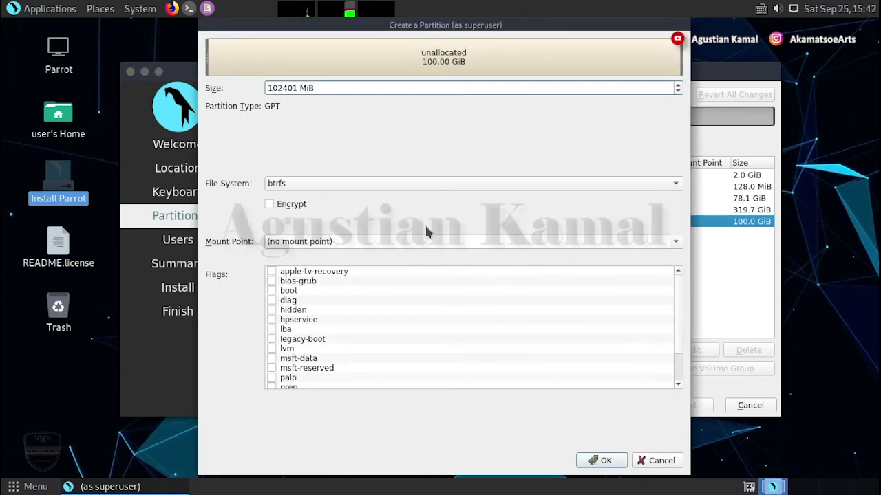
{"action": "double_click", "coordinate": [297, 88]}
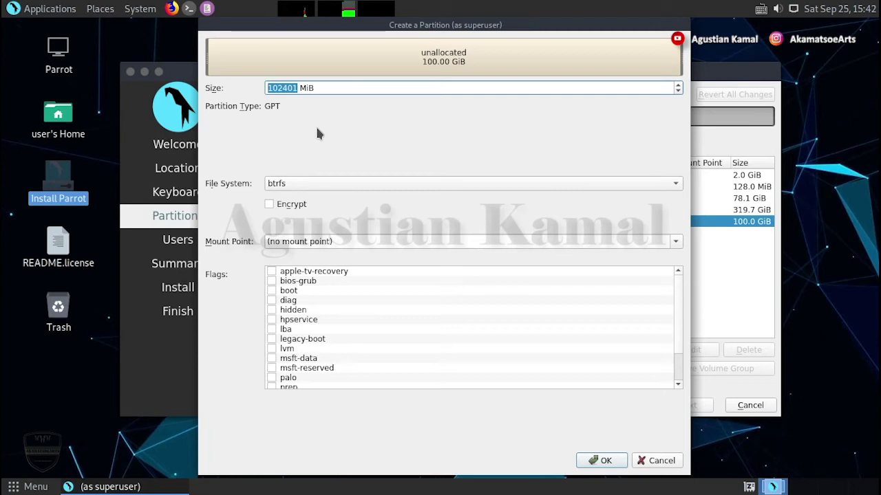
{"action": "type", "text": "4096"}
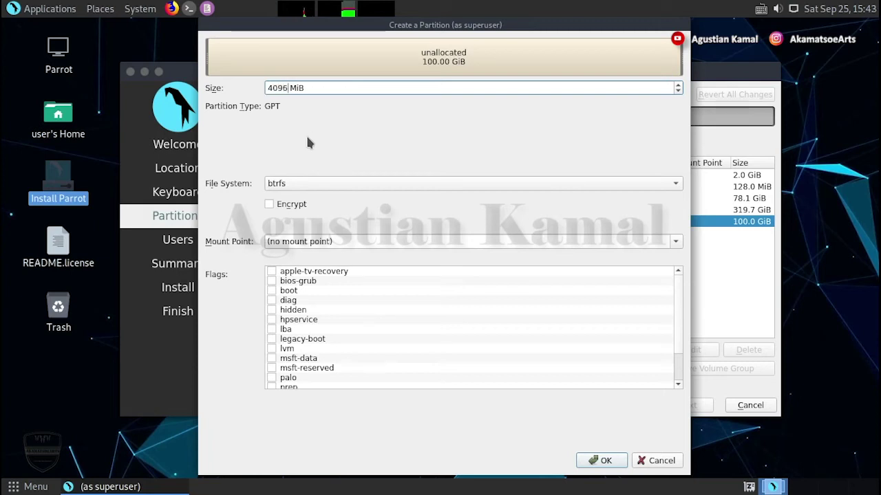
{"action": "left_click", "coordinate": [302, 183]}
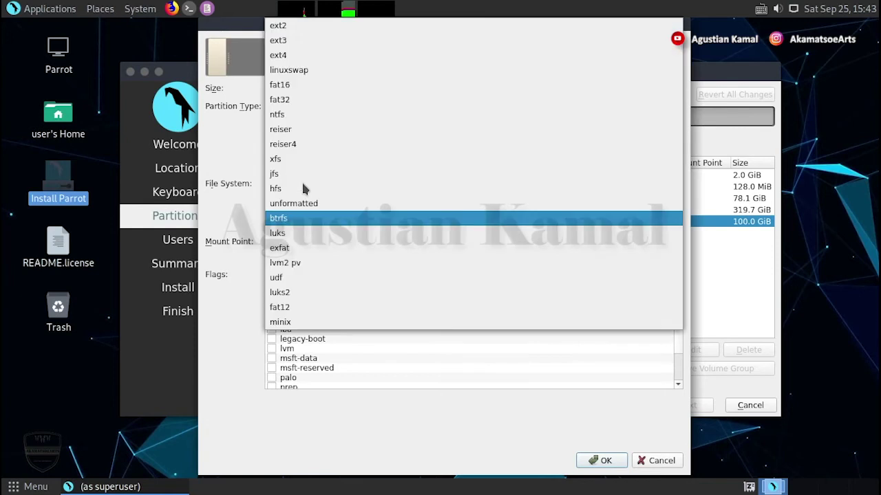
{"action": "left_click", "coordinate": [300, 72]}
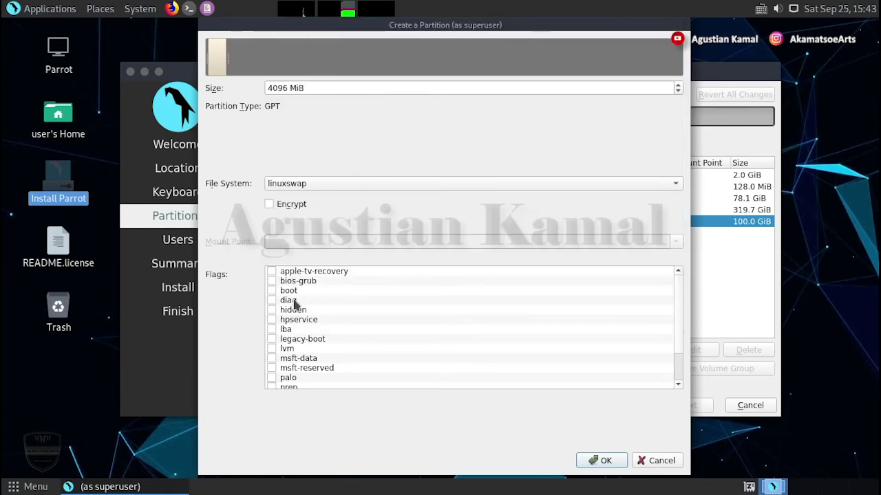
{"action": "scroll", "coordinate": [294, 305], "scroll_direction": "down", "scroll_amount": 2}
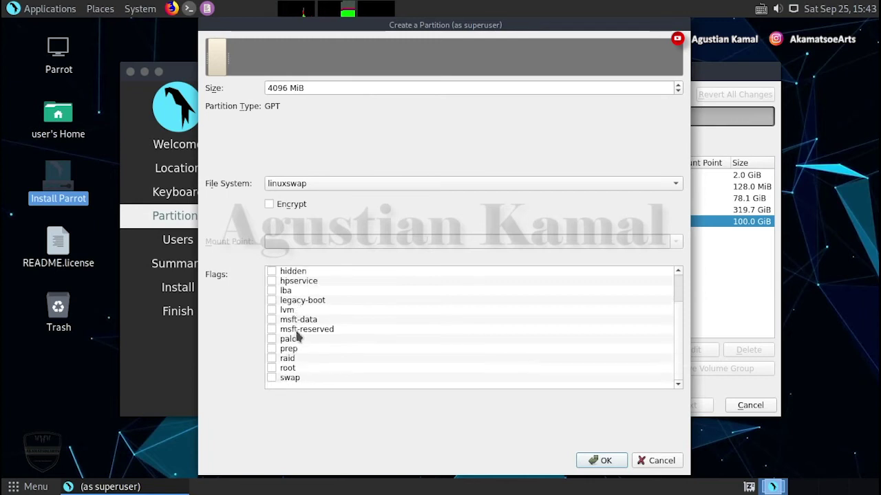
{"action": "left_click", "coordinate": [272, 380]}
{"action": "left_click", "coordinate": [599, 460]}
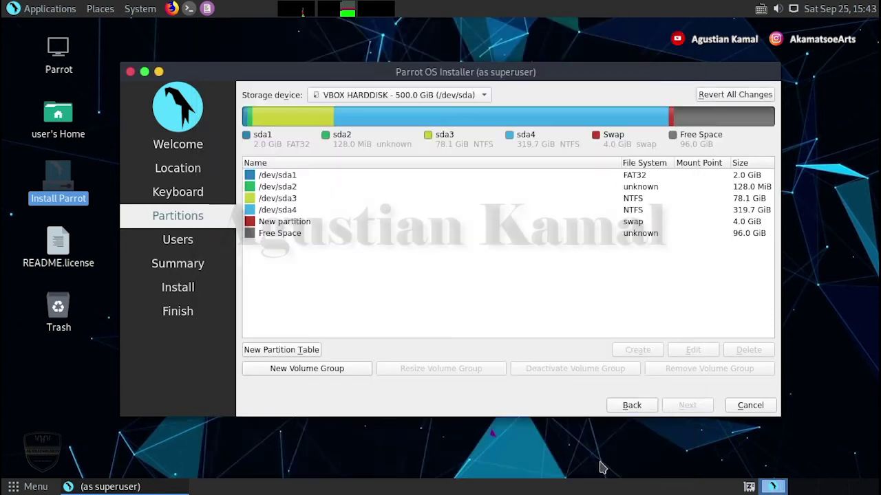
- Create a btrfs partition from all the remaining free space with mount point / and the root flag
{"action": "left_click", "coordinate": [315, 224]}
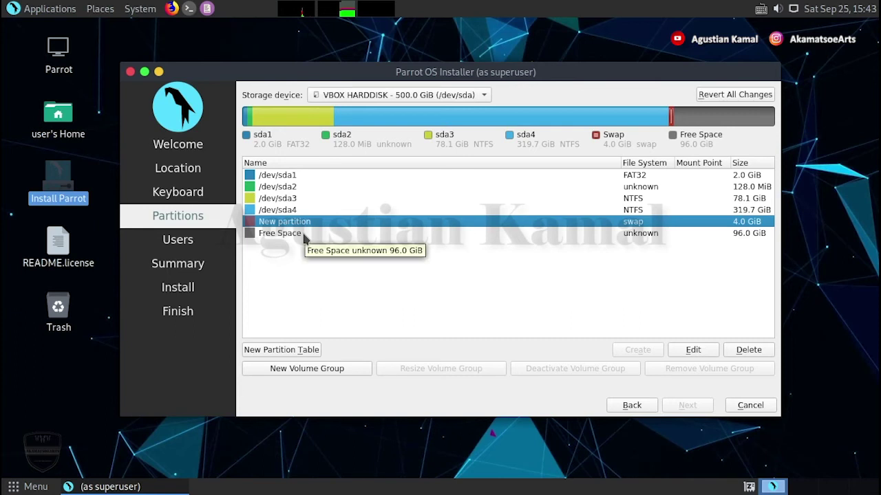
{"action": "left_click", "coordinate": [304, 235]}
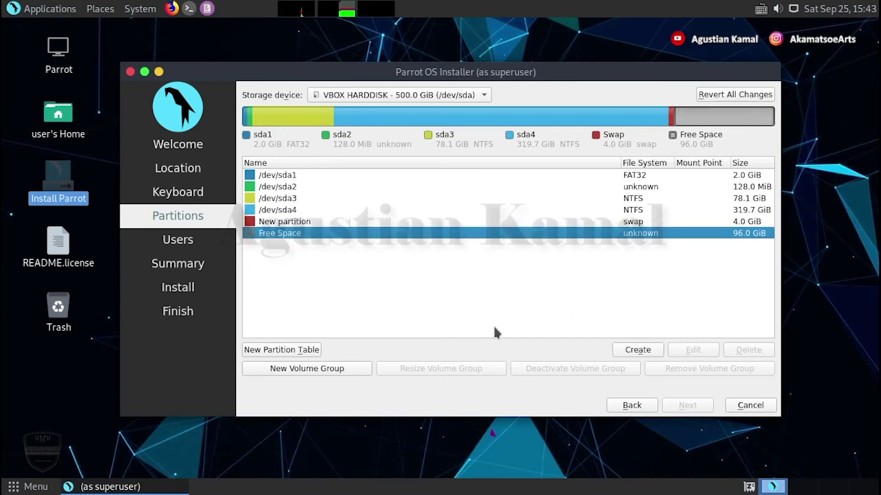
{"action": "left_click", "coordinate": [637, 350]}
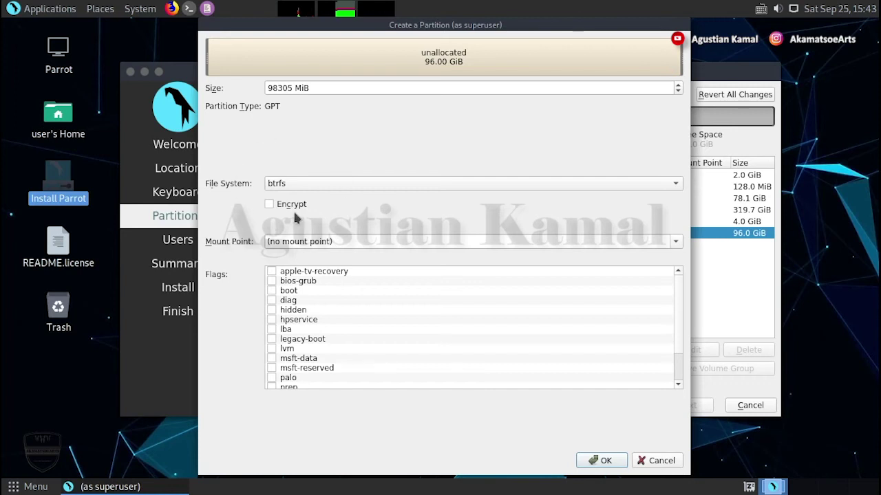
{"action": "left_click", "coordinate": [340, 185]}
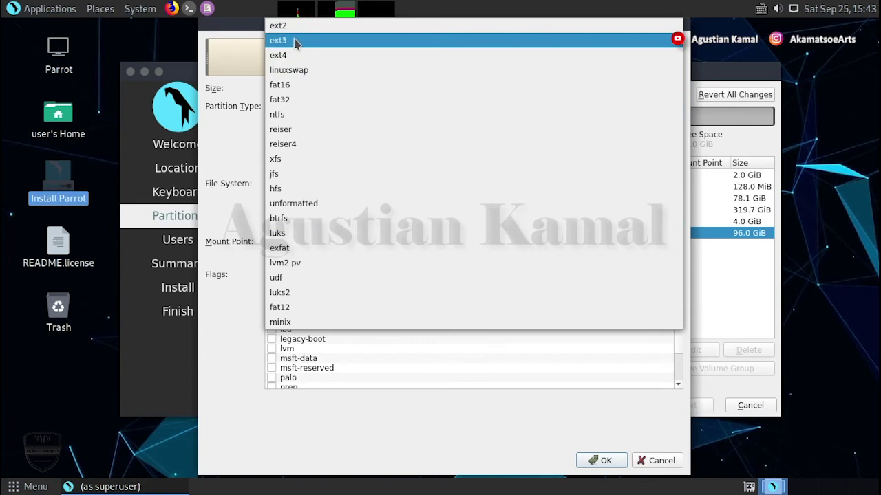
{"action": "left_click", "coordinate": [236, 152]}
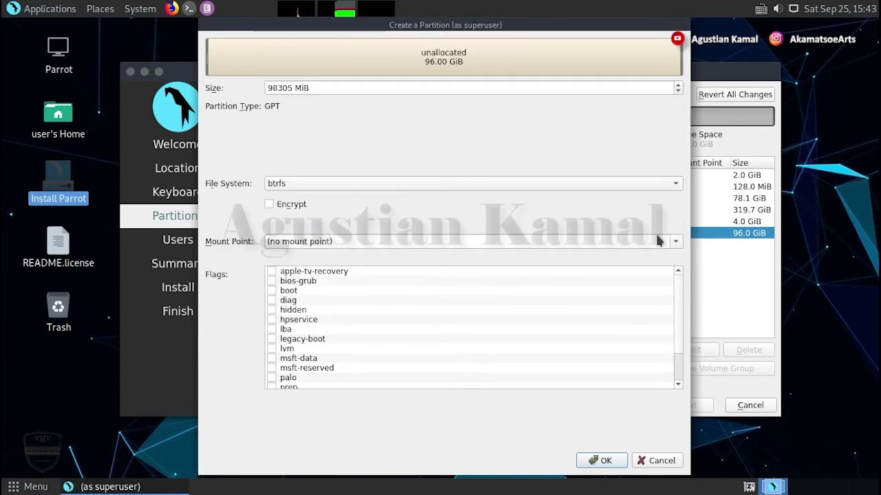
{"action": "left_click", "coordinate": [677, 245]}
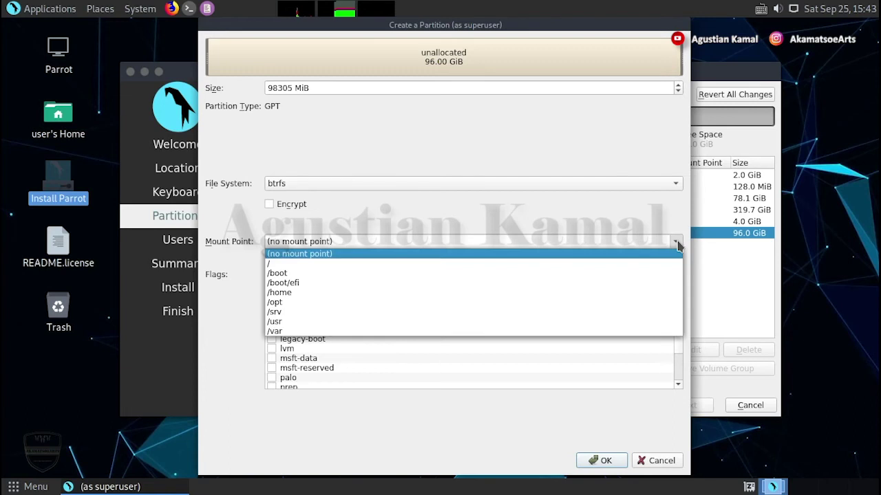
{"action": "left_click", "coordinate": [321, 264]}
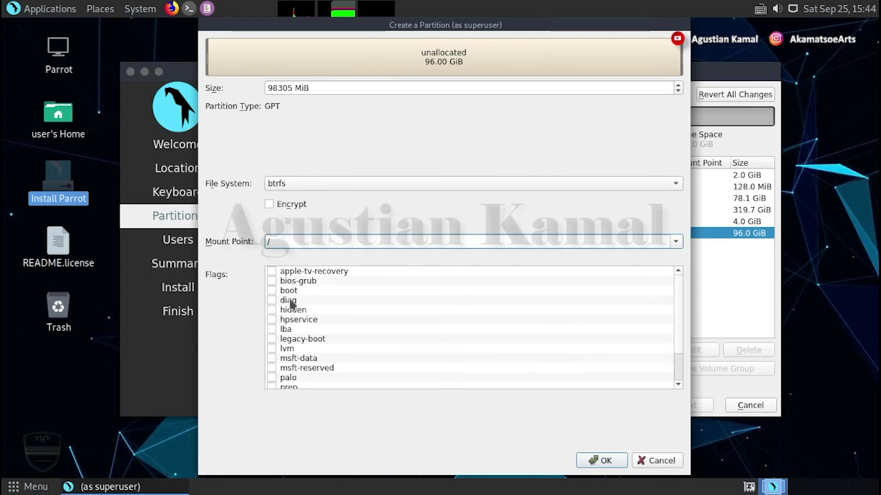
{"action": "scroll", "coordinate": [290, 305], "scroll_direction": "down", "scroll_amount": 2}
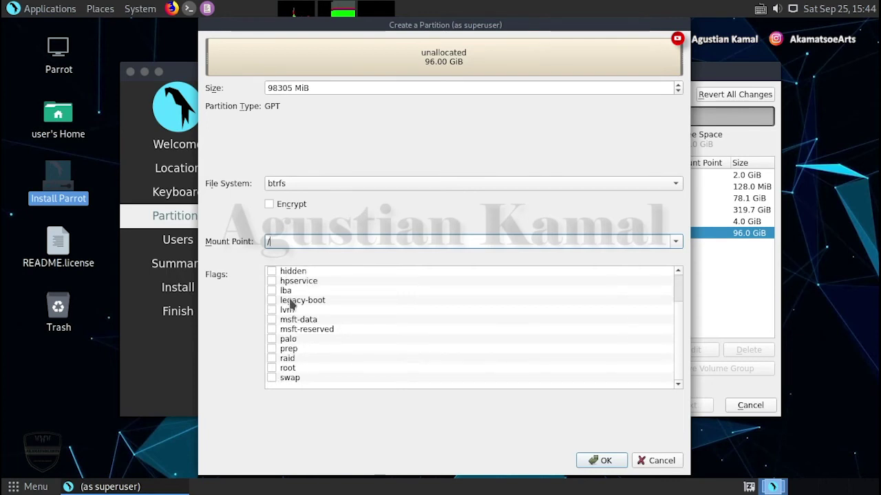
{"action": "left_click", "coordinate": [276, 369]}
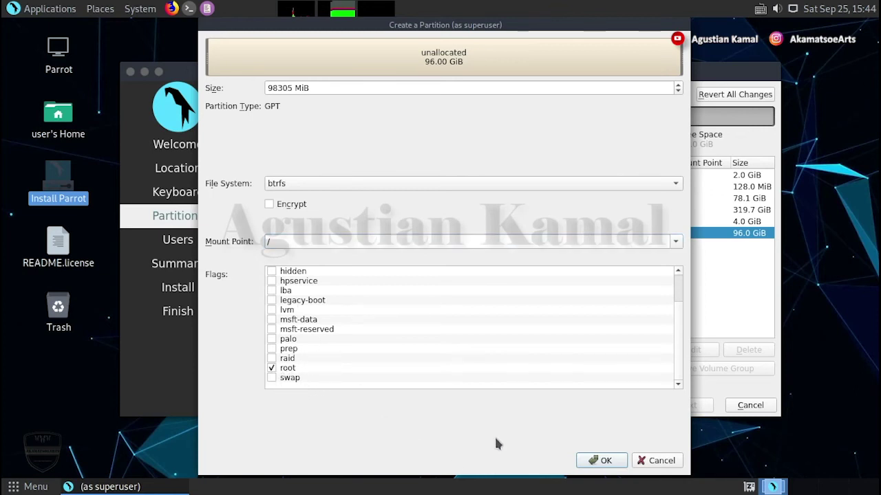
{"action": "left_click", "coordinate": [600, 461]}
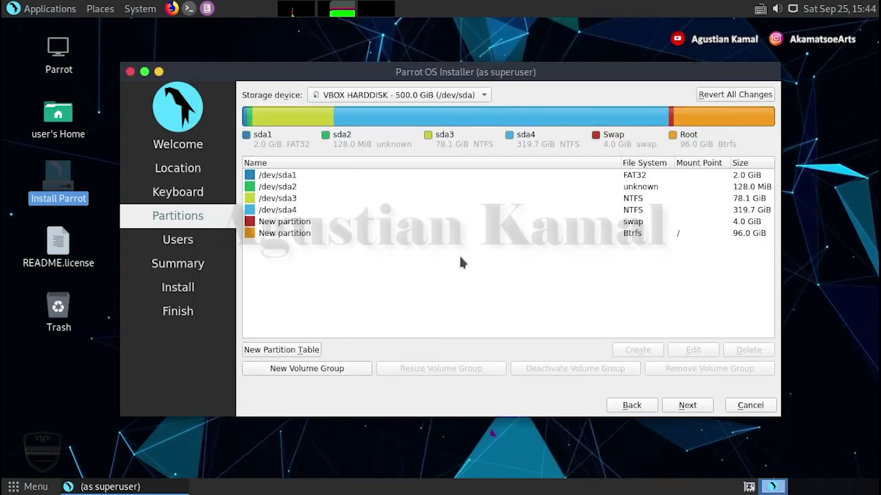
- Assign the mount point /boot/efi to the existing FAT32 partition /dev/sda1, keeping its content and boot flag
{"action": "left_click", "coordinate": [320, 222]}
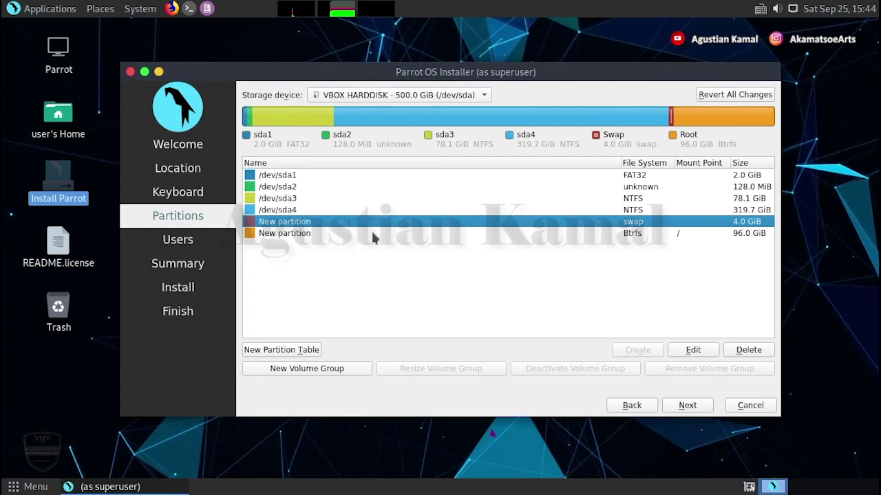
{"action": "left_click", "coordinate": [371, 231]}
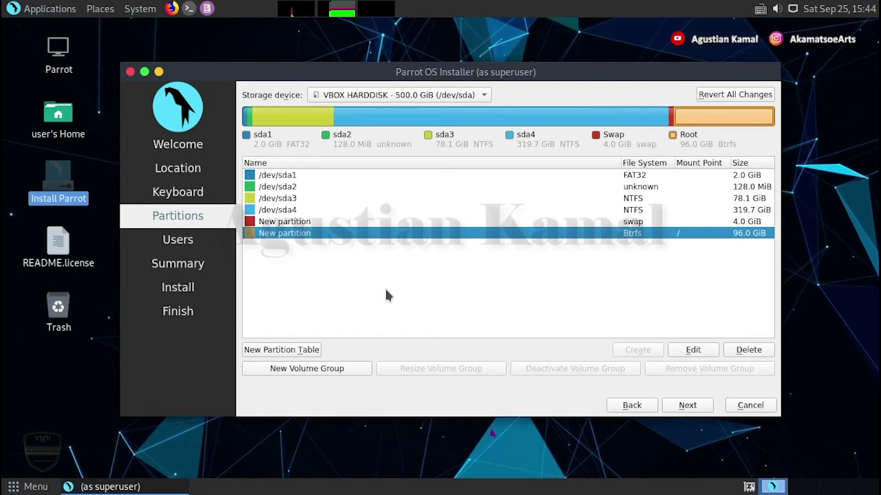
{"action": "left_click", "coordinate": [318, 172]}
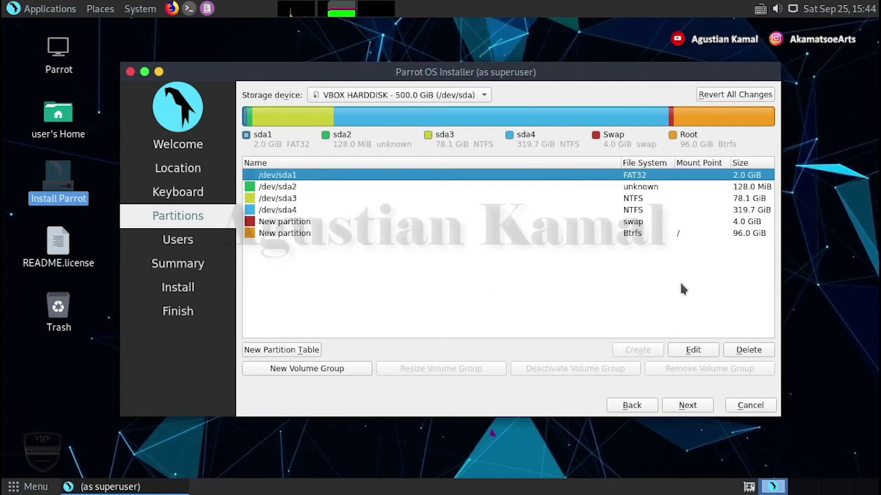
{"action": "left_click", "coordinate": [693, 349]}
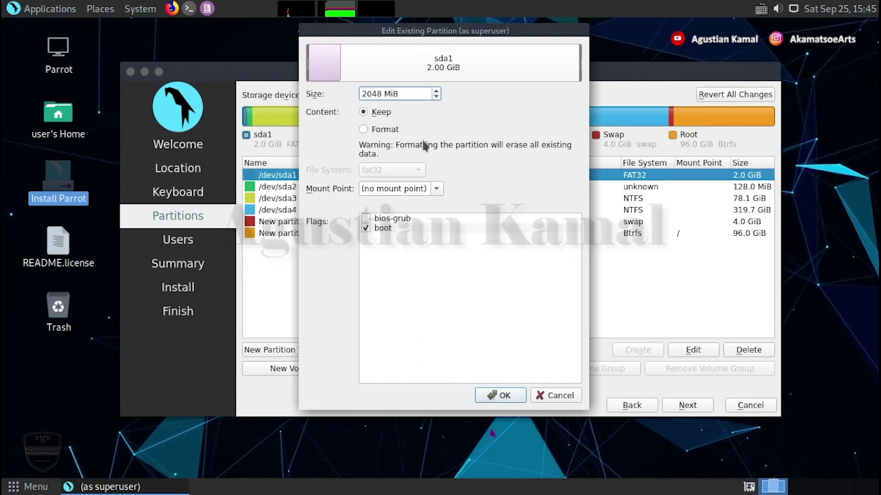
{"action": "left_click", "coordinate": [436, 188]}
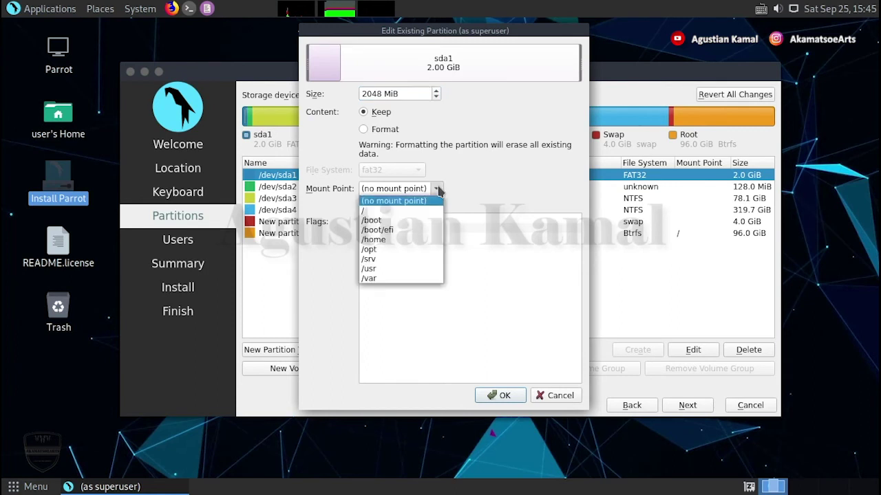
{"action": "left_click", "coordinate": [421, 233]}
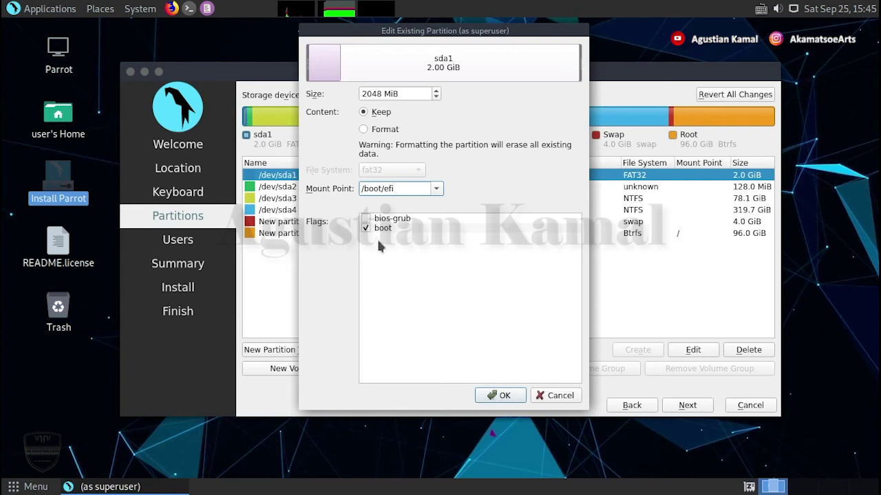
{"action": "left_click", "coordinate": [502, 397]}
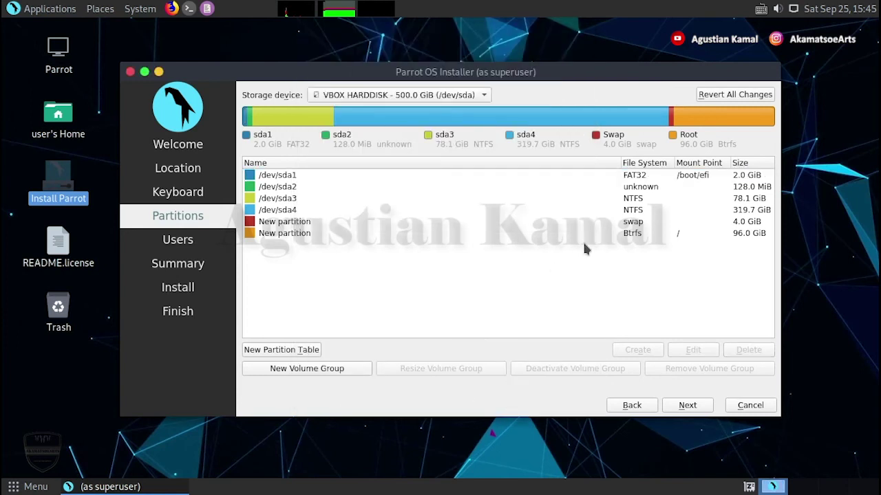
- Check the swap, root and EFI partition entries, and accept the layout to continue to the user settings
{"action": "left_click", "coordinate": [625, 223]}
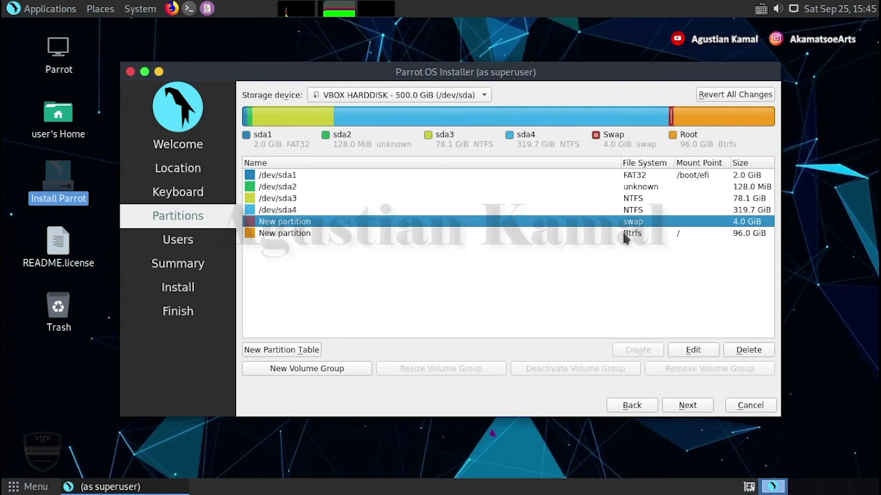
{"action": "left_click", "coordinate": [624, 236]}
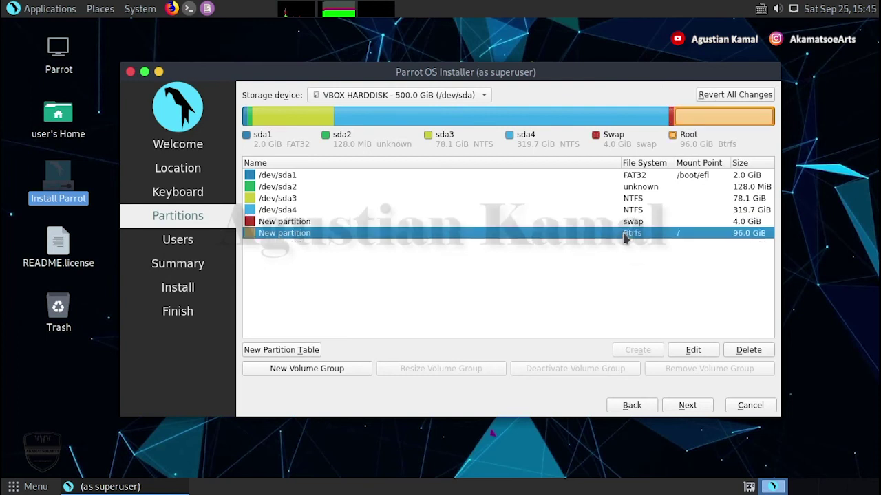
{"action": "left_click", "coordinate": [621, 178]}
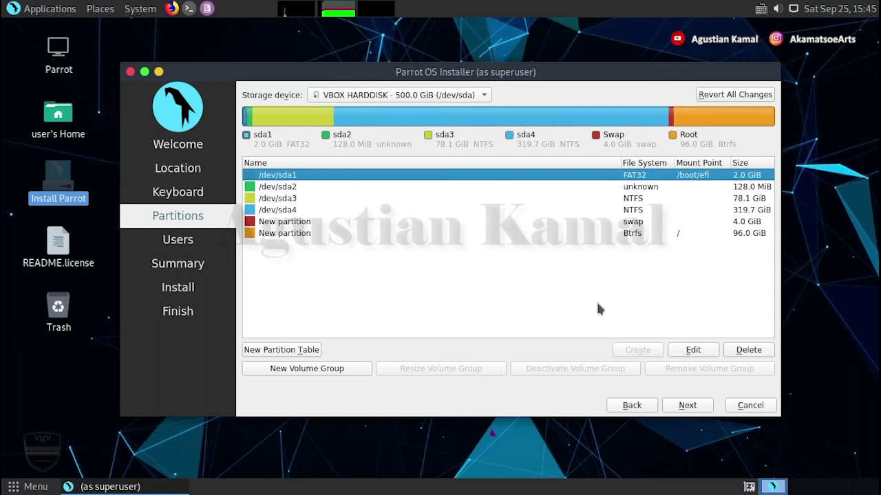
{"action": "left_click", "coordinate": [692, 405]}
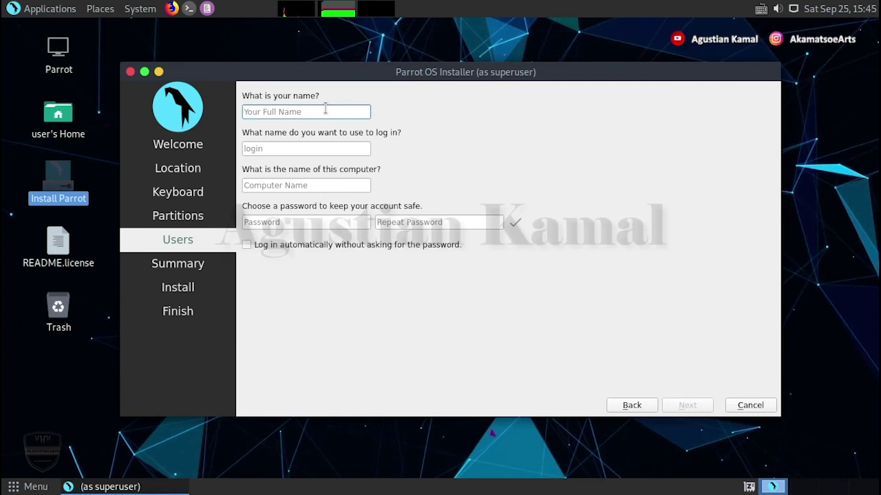
- Enter the user's name for the account and remove the "-virtualbox" suffix from the suggested computer name
{"action": "type", "text": "agustiankama"}
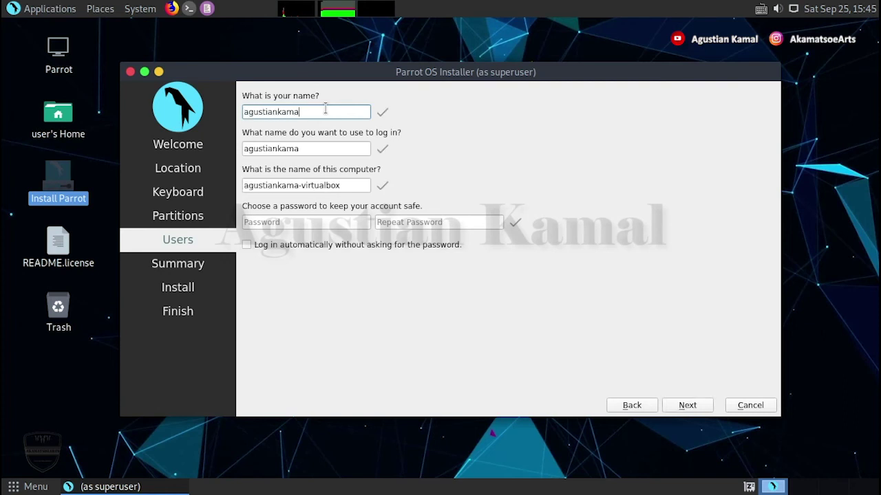
{"action": "type", "text": "l"}
{"action": "key", "text": "Tab"}
{"action": "key", "text": "Tab"}
{"action": "key", "text": "End"}
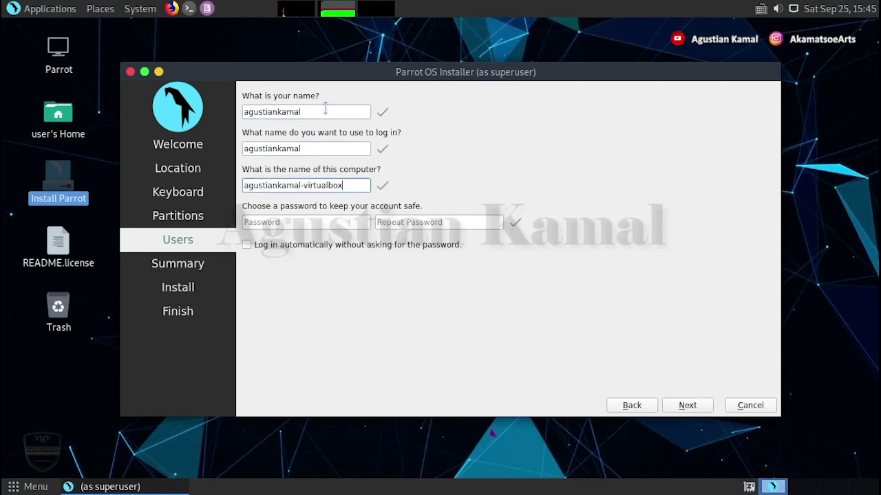
{"action": "key", "text": "BackSpace"}
{"action": "key", "text": "BackSpace"}
{"action": "key", "text": "BackSpace"}
{"action": "key", "text": "BackSpace"}
{"action": "key", "text": "BackSpace"}
{"action": "key", "text": "BackSpace"}
{"action": "key", "text": "BackSpace"}
{"action": "key", "text": "BackSpace"}
{"action": "key", "text": "BackSpace"}
{"action": "key", "text": "BackSpace"}
{"action": "key", "text": "BackSpace"}
{"action": "key", "text": "Tab"}
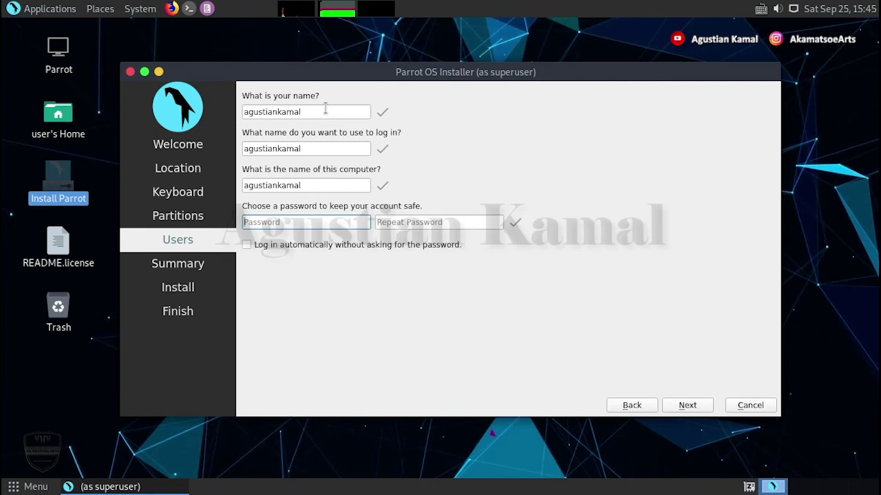
- Enter the account password, repeat it for confirmation, and continue to the installation summary
{"action": "type", "text": "*******"}
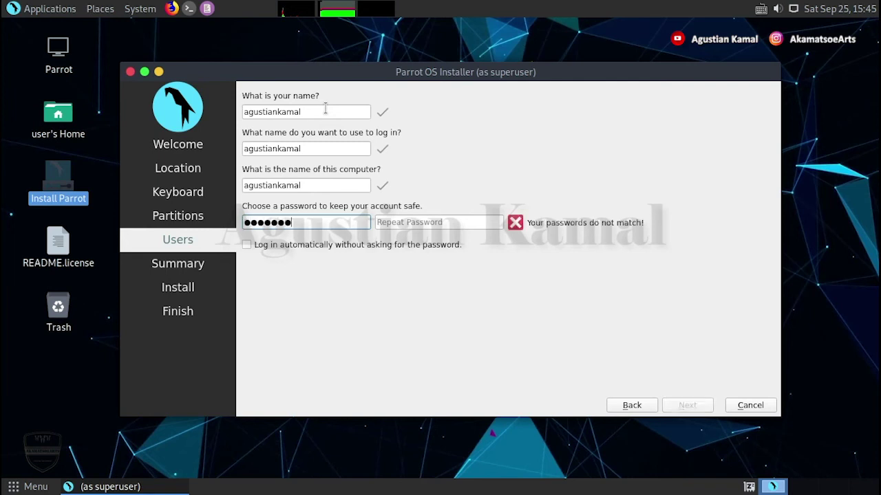
{"action": "key", "text": "Tab"}
{"action": "type", "text": "*******"}
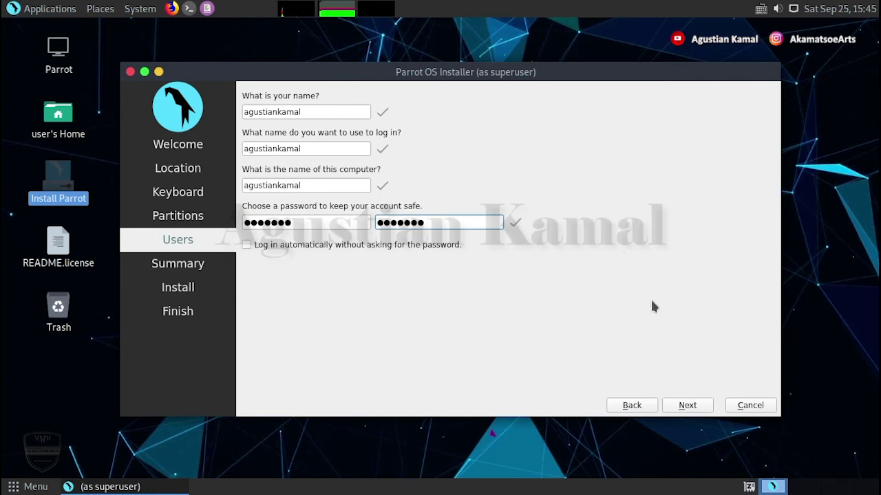
{"action": "left_click", "coordinate": [687, 406]}
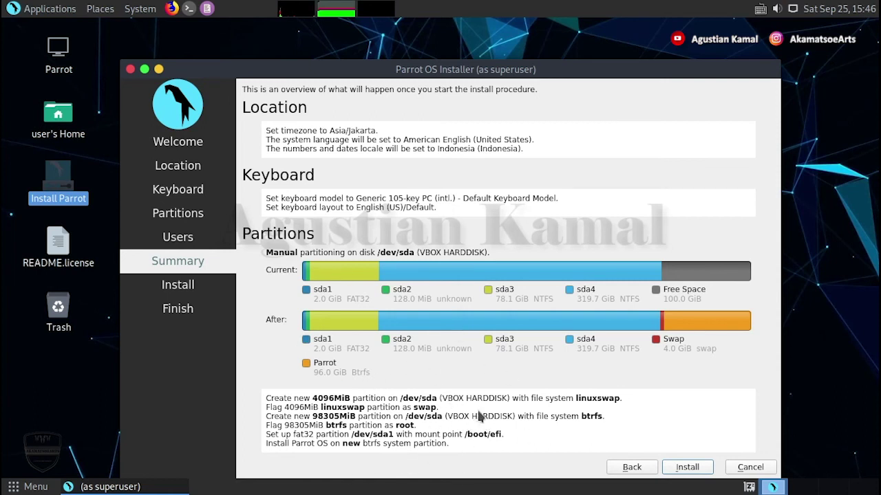
- Start the Parrot 4.10 installation, accept the irreversible disk changes, and finish the installer with an immediate restart
{"action": "left_click", "coordinate": [687, 468]}
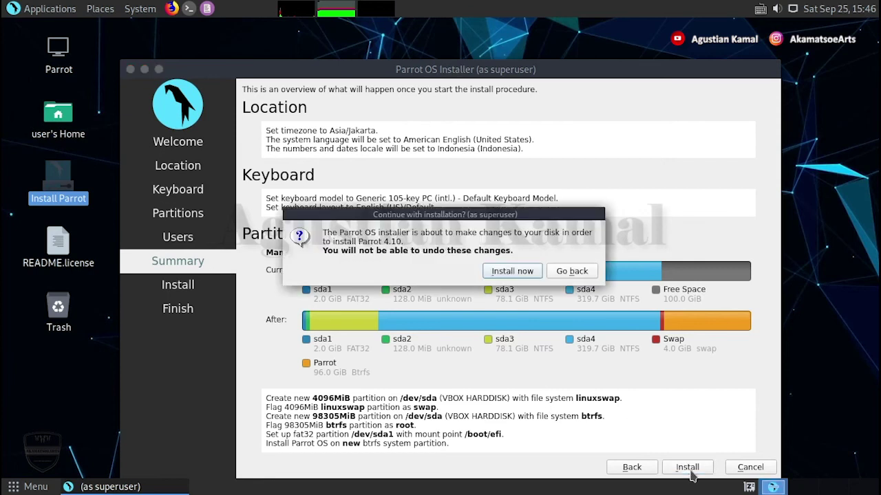
{"action": "left_click", "coordinate": [510, 272]}
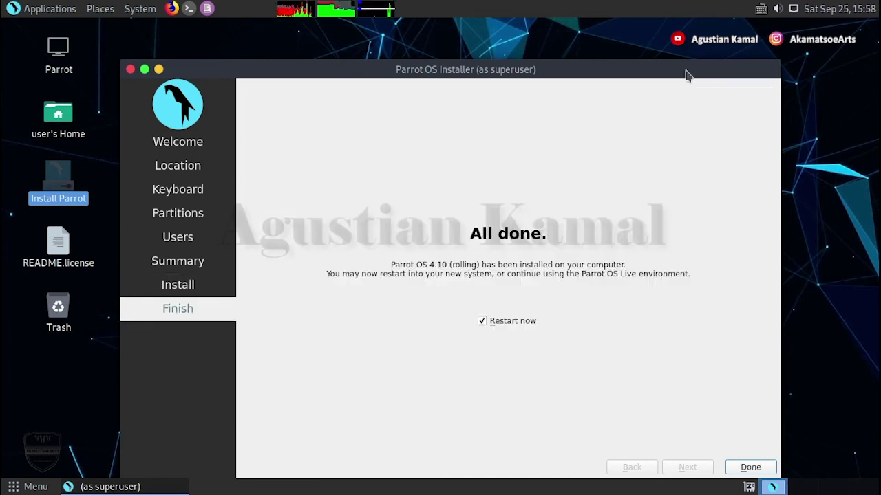
{"action": "left_click", "coordinate": [759, 469]}
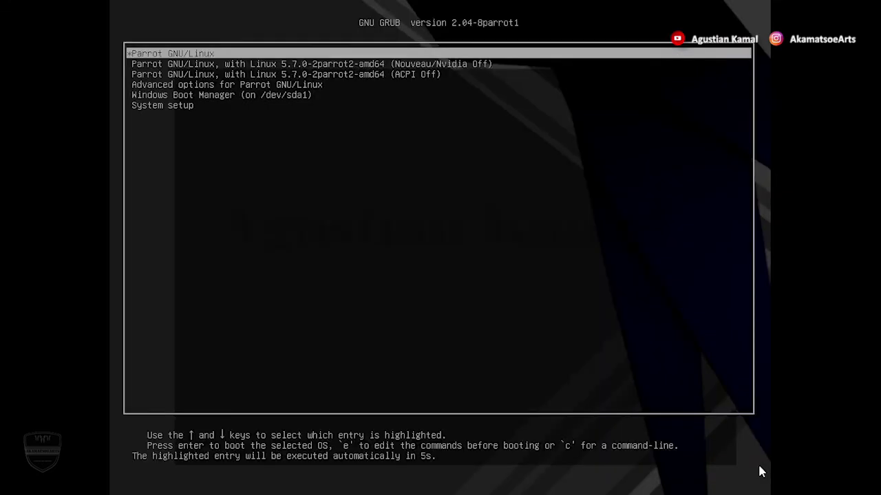
- Look through the first GRUB boot entries and boot the default Parrot GNU/Linux entry
{"action": "key", "text": "Down"}
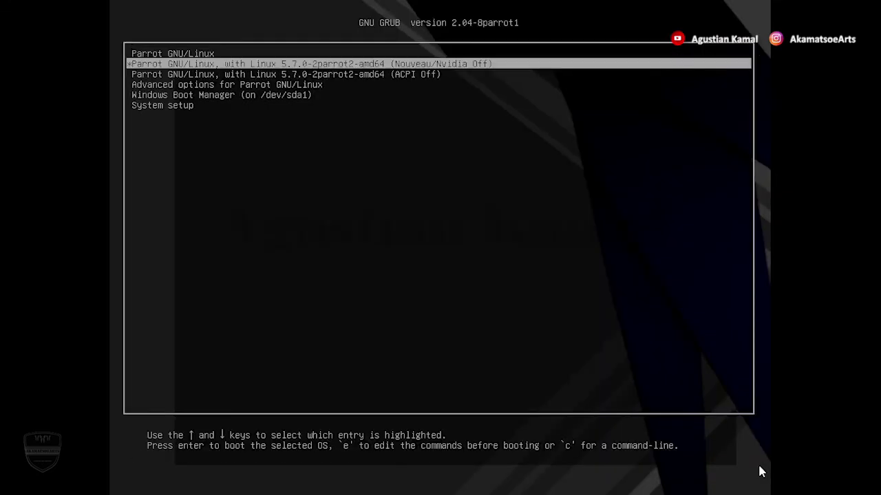
{"action": "key", "text": "Down"}
{"action": "key", "text": "Up"}
{"action": "key", "text": "Up"}
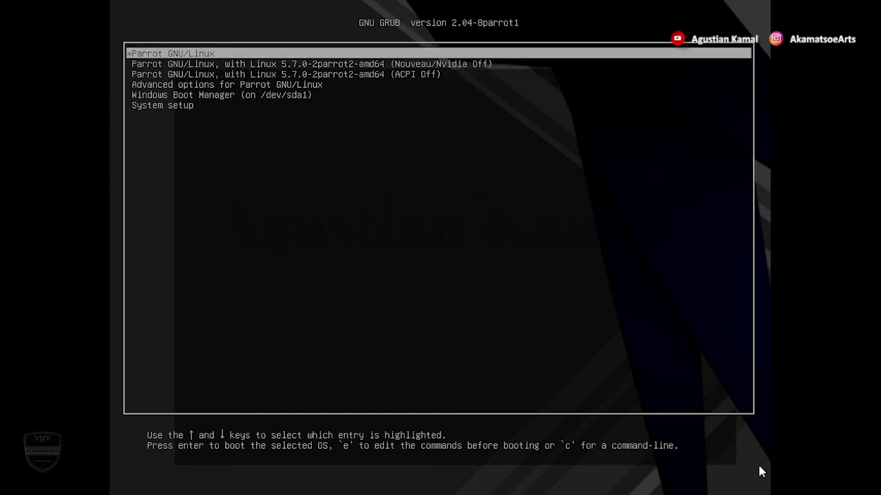
{"action": "key", "text": "Down"}
{"action": "key", "text": "Up"}
{"action": "key", "text": "Return"}
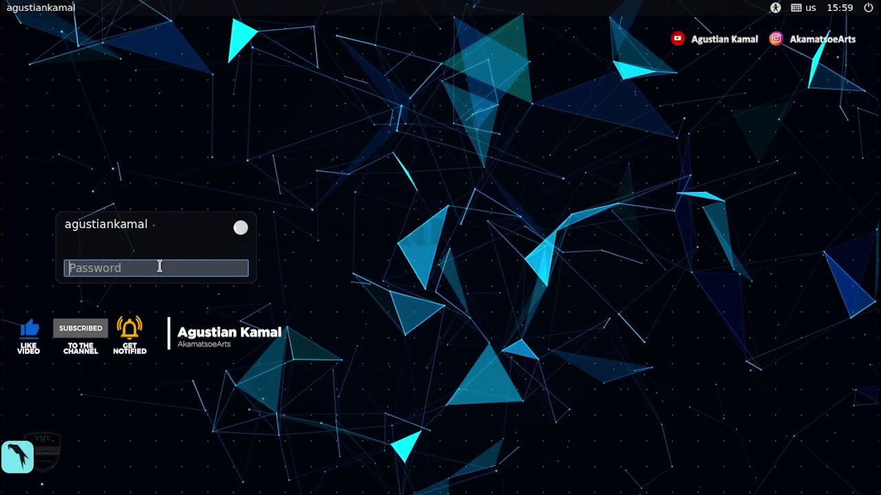
- Enter the account password on the login screen and log in to the installed Parrot desktop
{"action": "type", "text": "to•••••"}
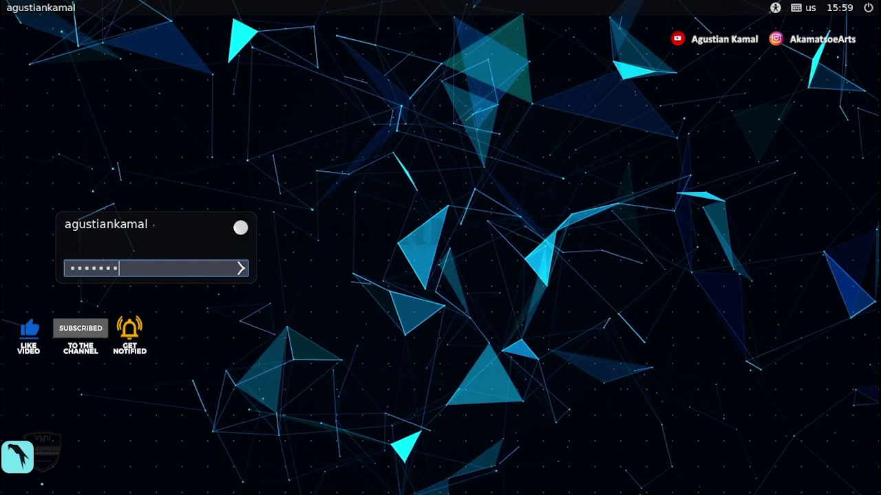
{"action": "key", "text": "Return"}
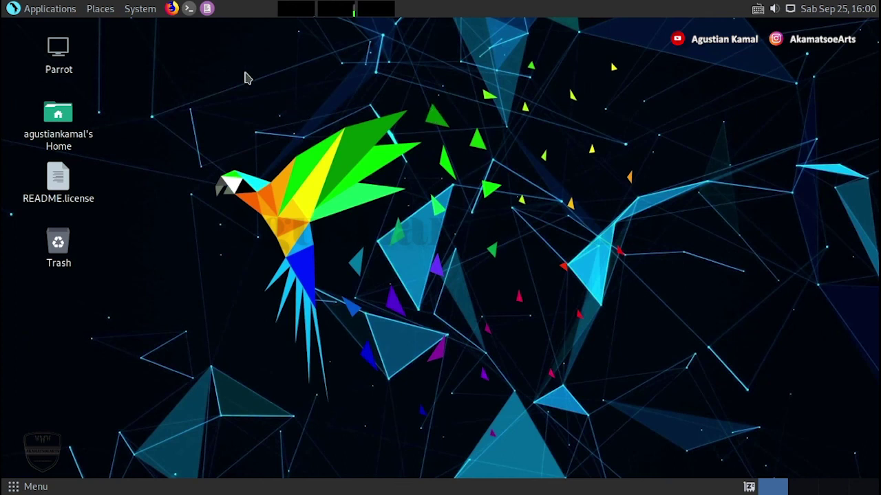
- Open the system's shutdown options from the Parrot desktop and restart the computer
{"action": "left_click", "coordinate": [34, 12]}
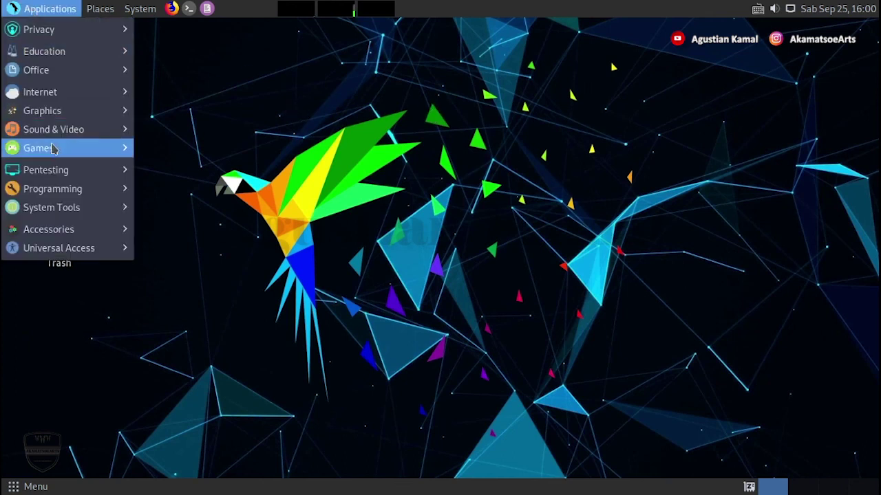
{"action": "mouse_move", "coordinate": [140, 9]}
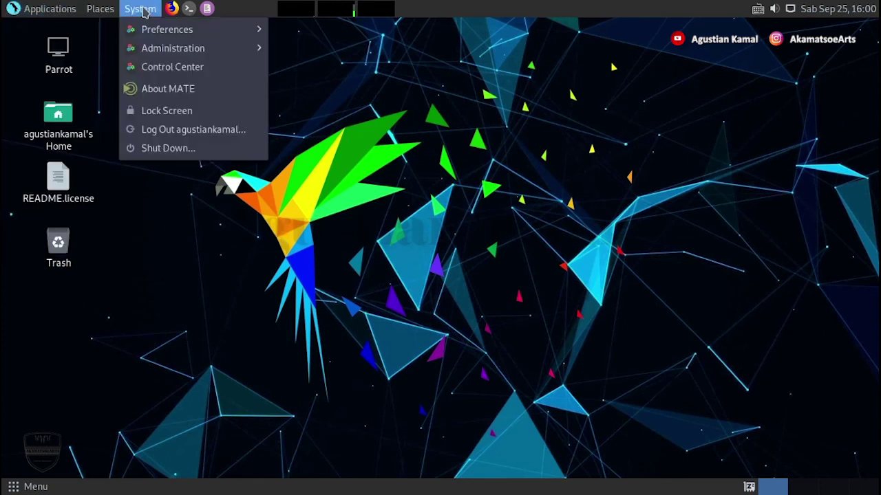
{"action": "left_click", "coordinate": [182, 155]}
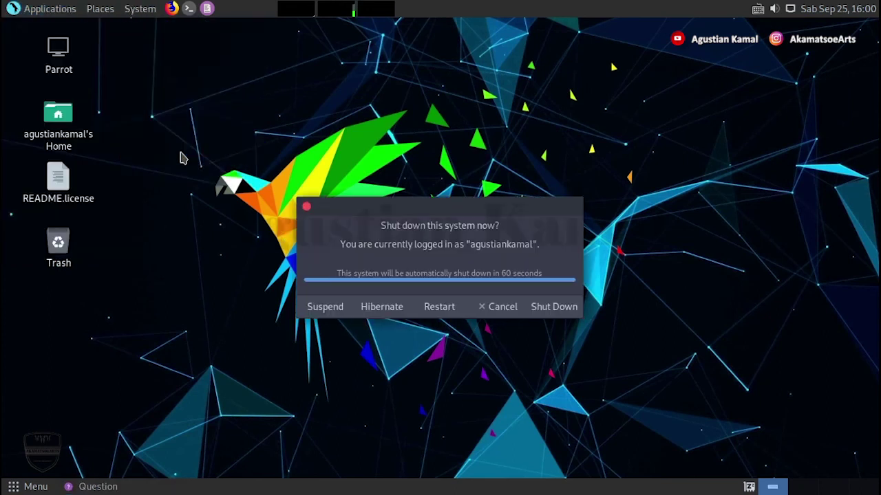
{"action": "left_click", "coordinate": [430, 308]}
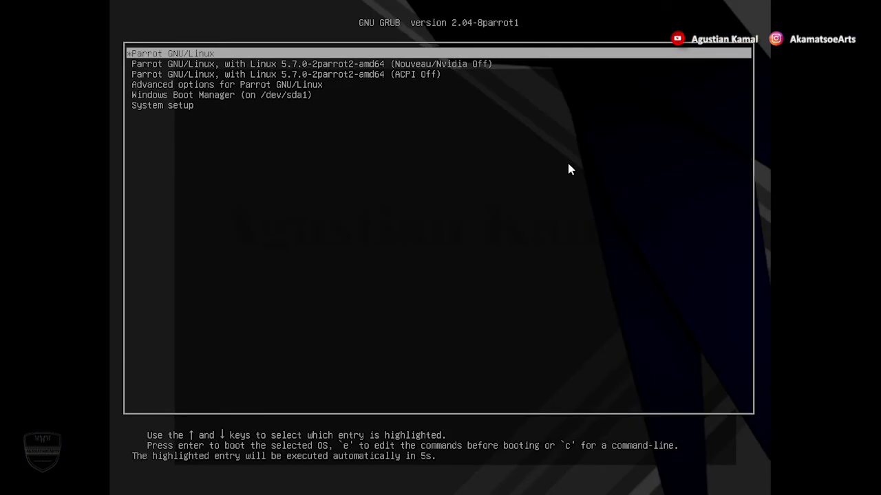
- Boot Windows through the Windows Boot Manager (on /dev/sda1) entry in GRUB
{"action": "key", "text": "Down"}
{"action": "key", "text": "Down"}
{"action": "key", "text": "Down"}
{"action": "key", "text": "Down"}
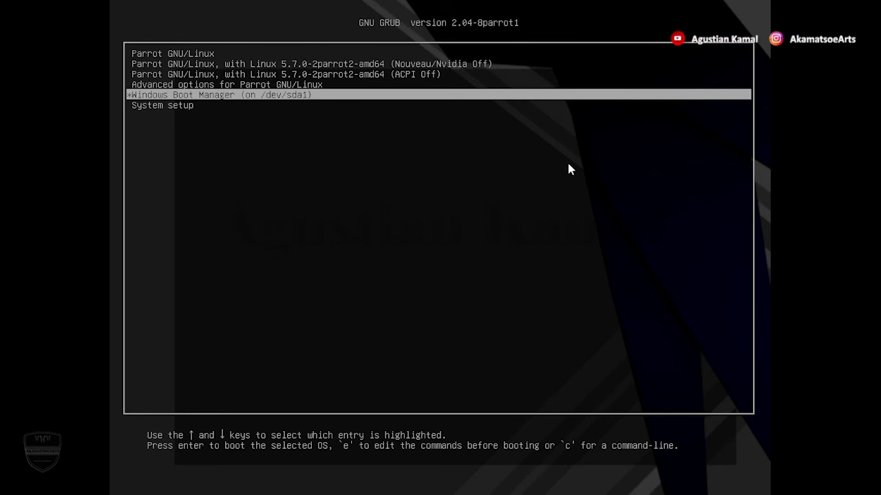
{"action": "key", "text": "Return"}
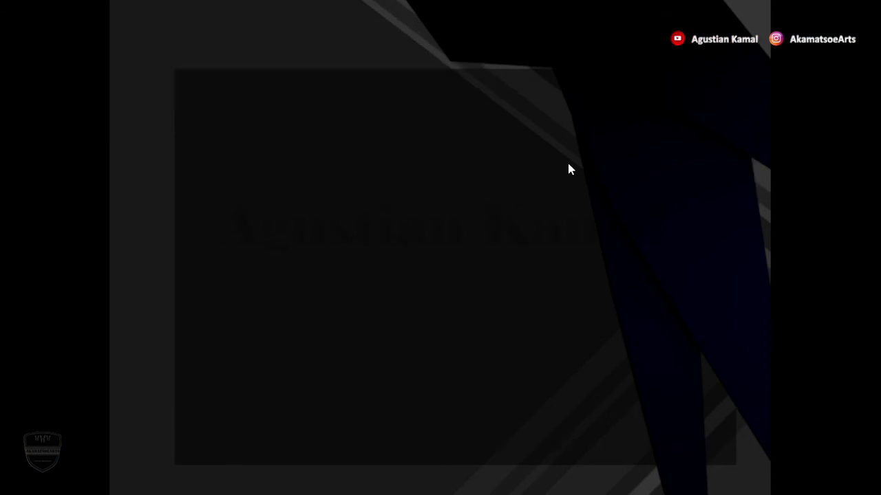